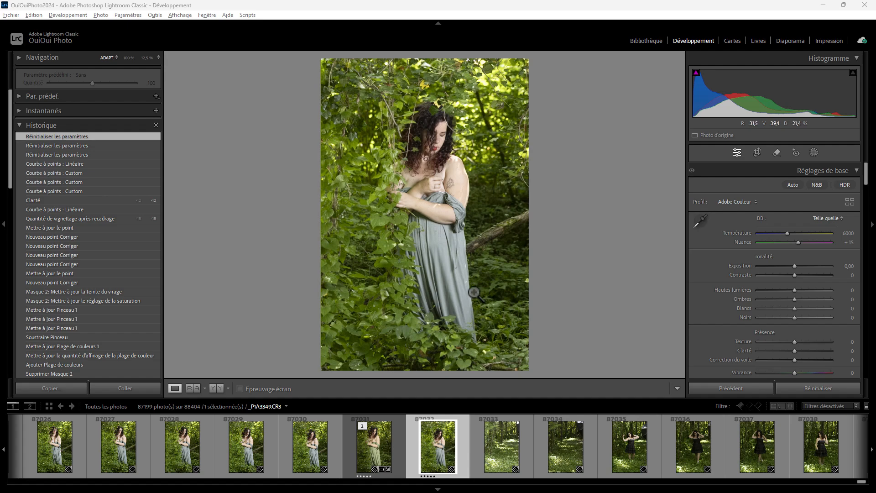
- Examine the sunlit patches on the shoulder and arms, the dress and the background of the unedited portrait at 100%
click(466, 176)
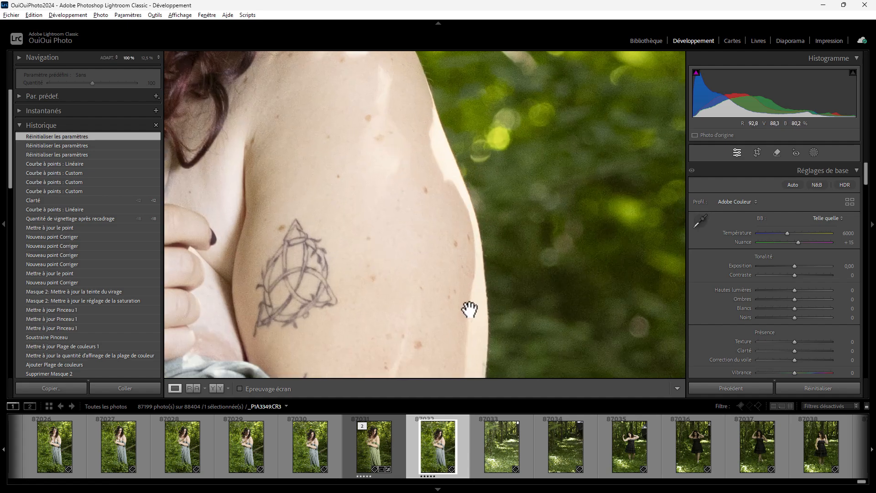
mouse_move(470, 307)
mouse_down()
mouse_move(473, 108)
mouse_move(463, 303)
mouse_up()
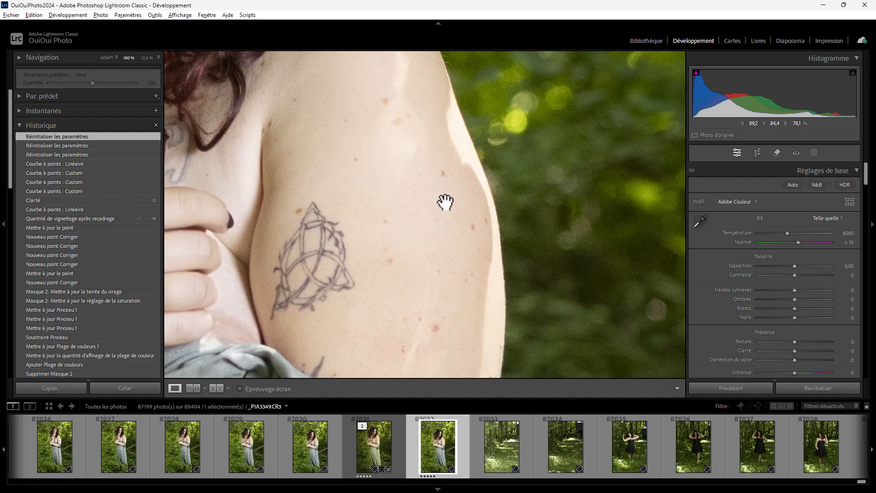
click(446, 200)
click(458, 159)
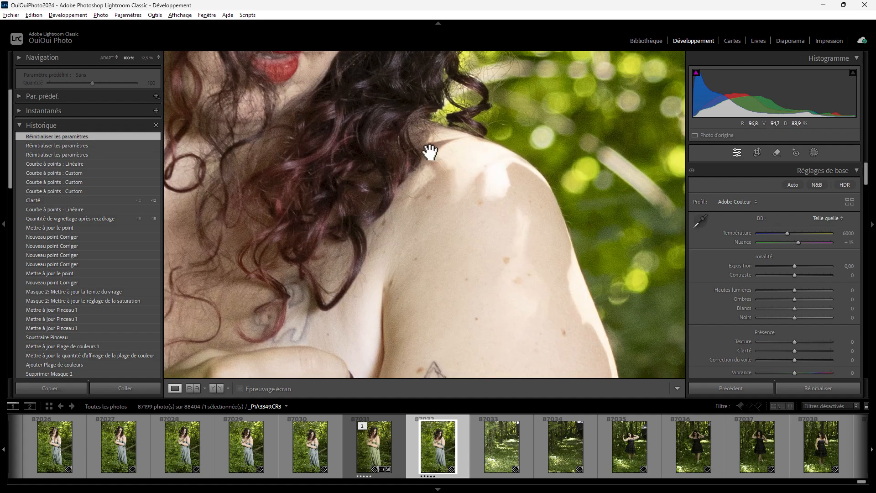
click(476, 175)
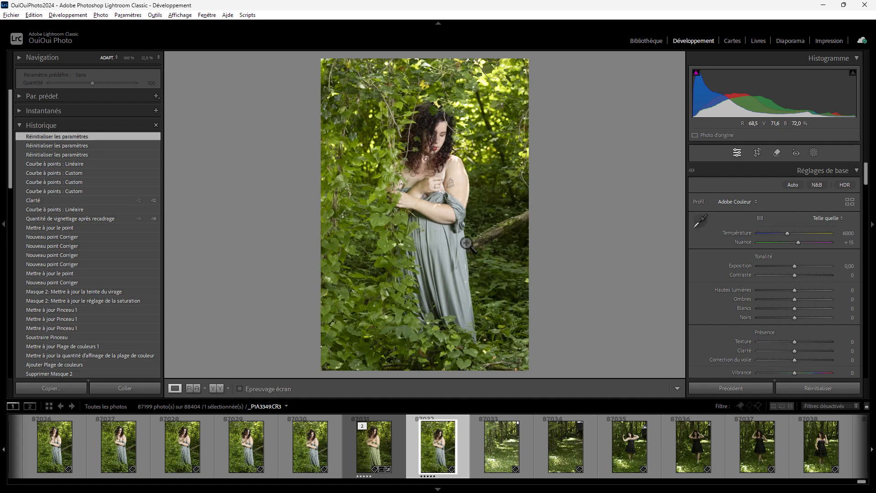
click(493, 213)
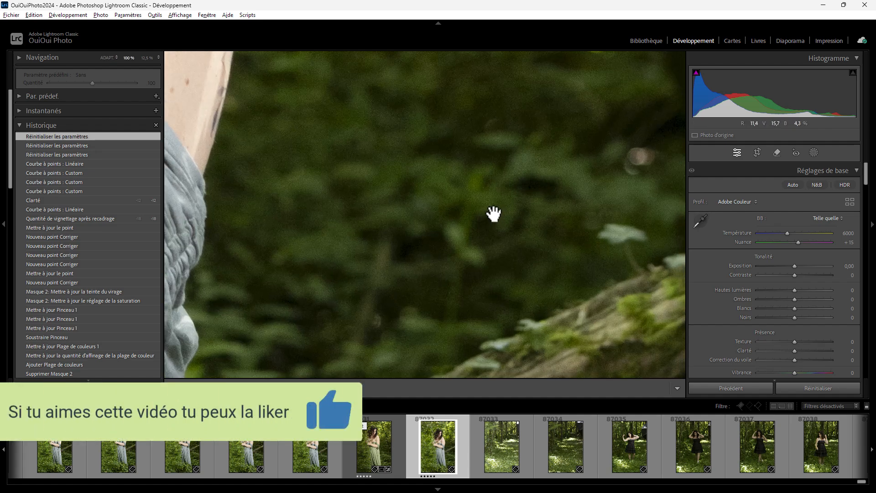
click(411, 291)
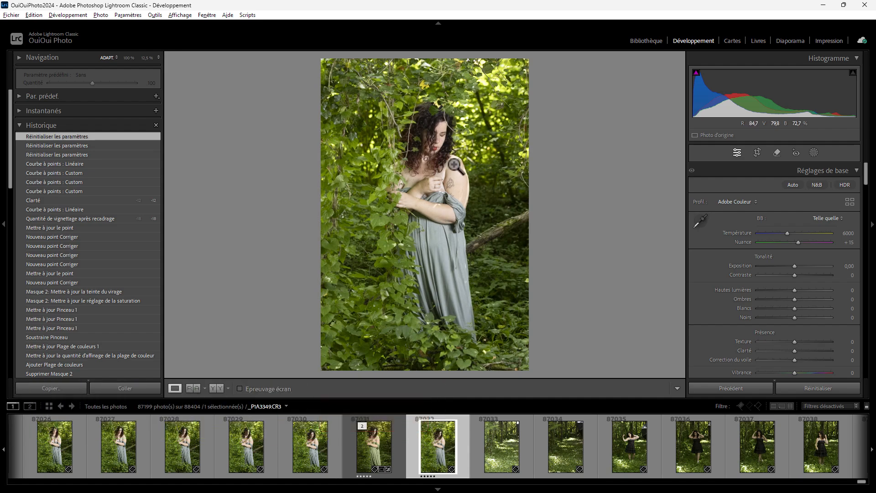
click(448, 199)
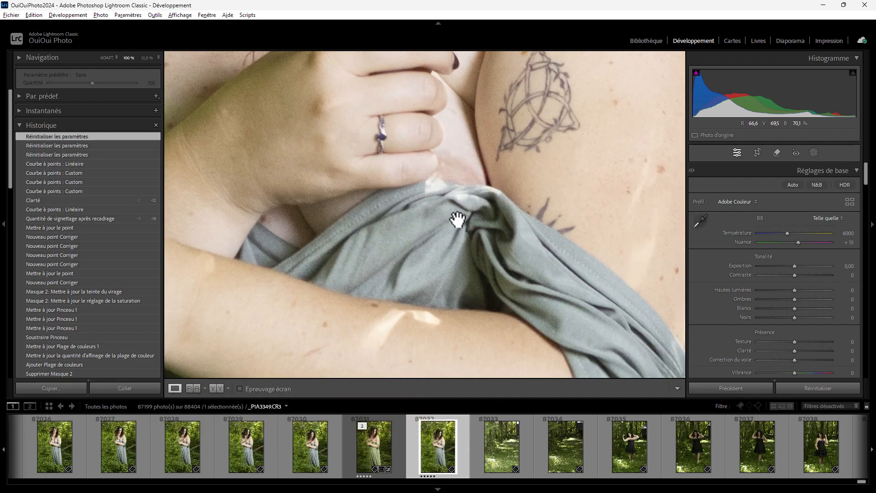
click(456, 169)
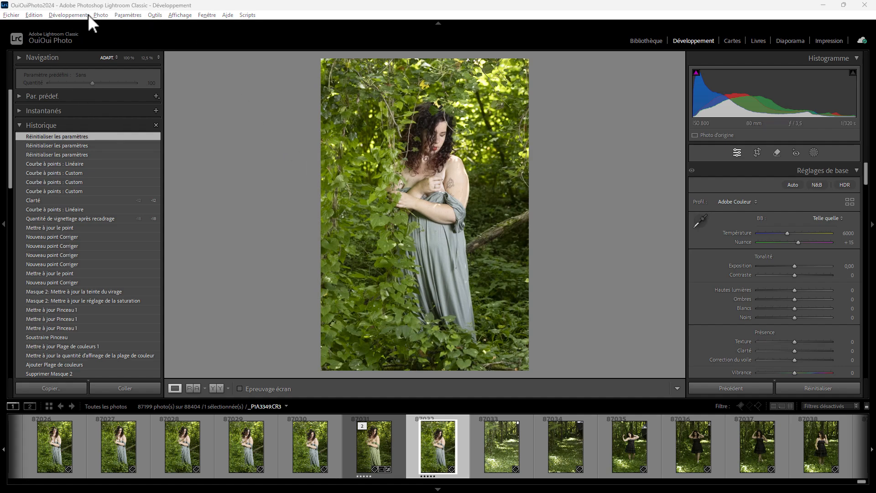
- Enhance the photo with AI noise reduction at an amount of 30, creating a stacked DNG copy
click(101, 15)
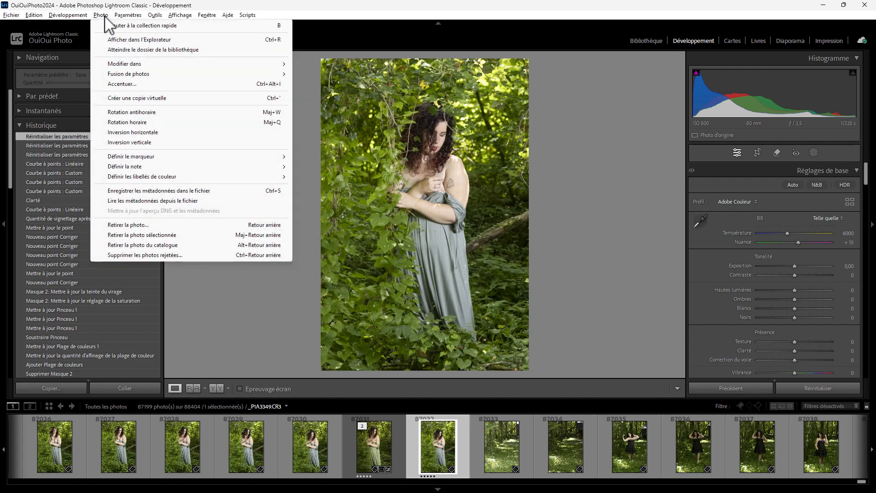
click(119, 84)
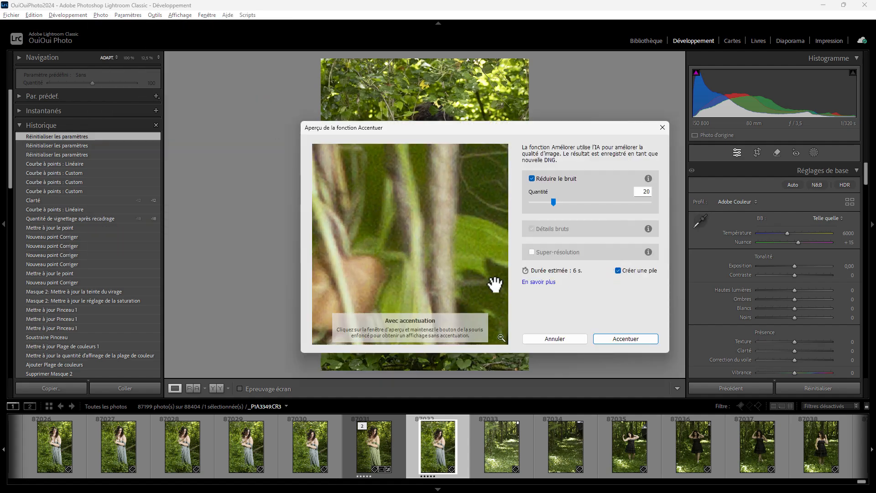
click(448, 250)
click(448, 252)
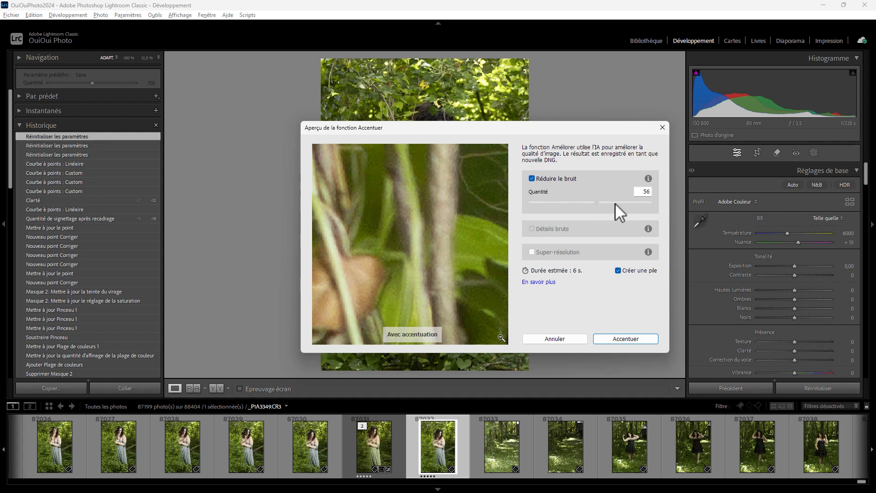
drag(621, 201, 566, 200)
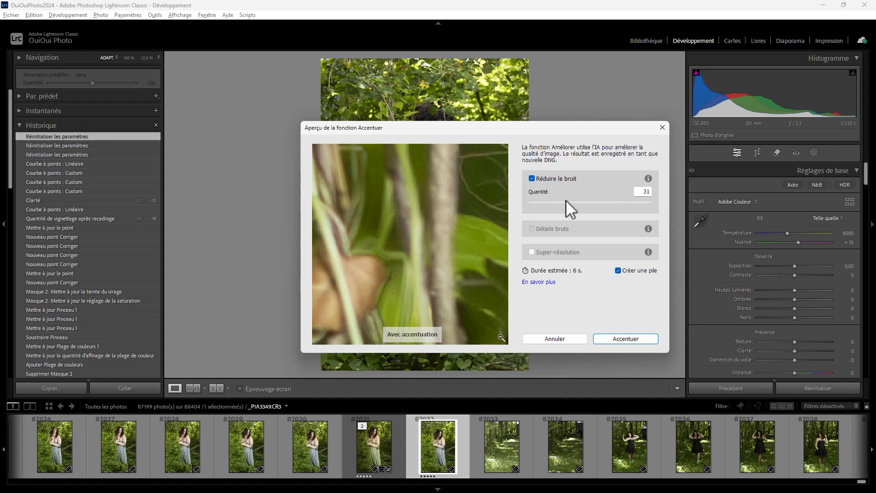
click(456, 236)
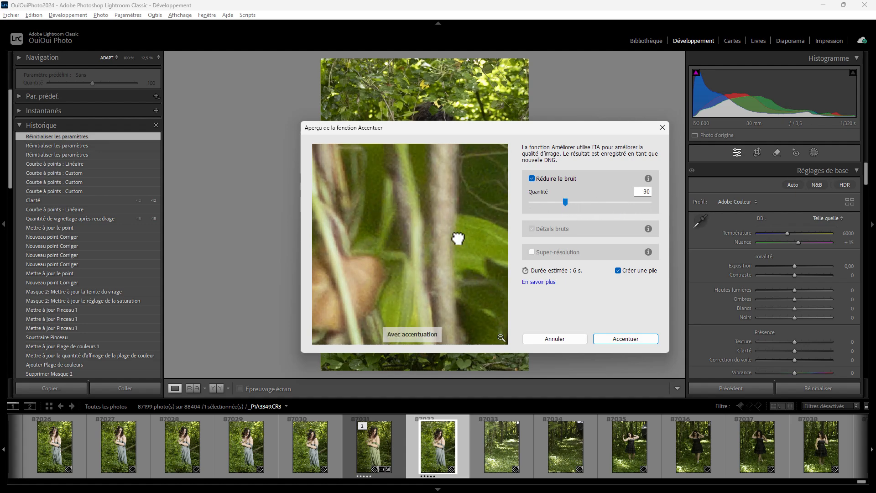
click(635, 338)
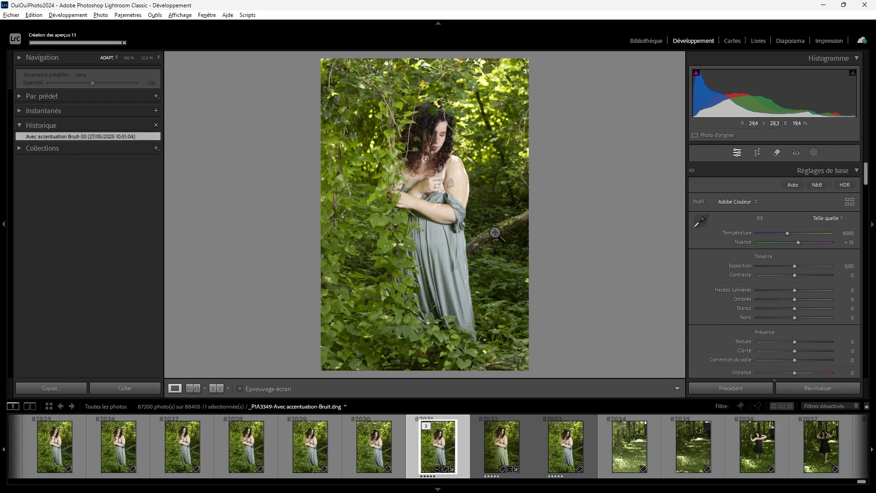
- Paint a generative AI Remove mask over the fallen trunk beside the dress with brush size 16
click(777, 153)
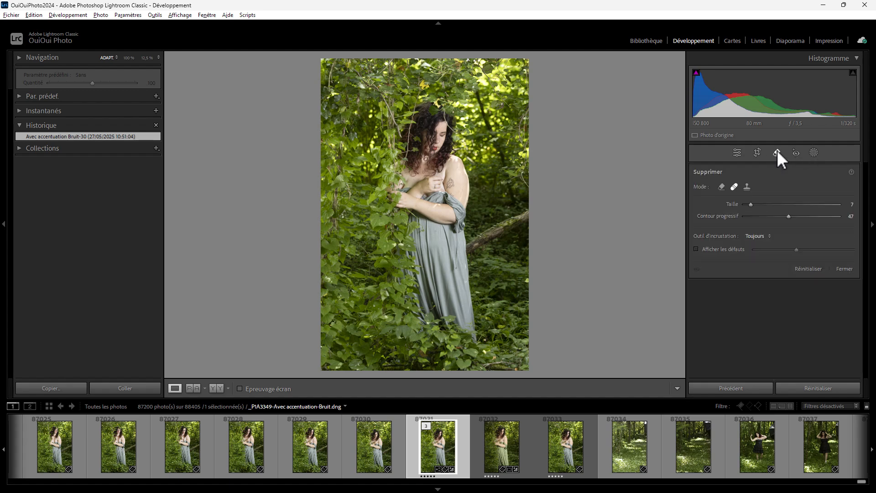
click(721, 187)
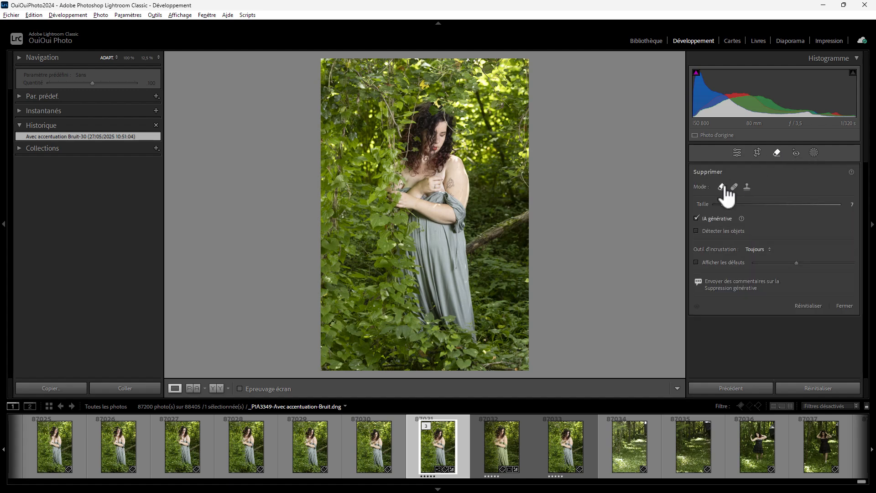
click(129, 57)
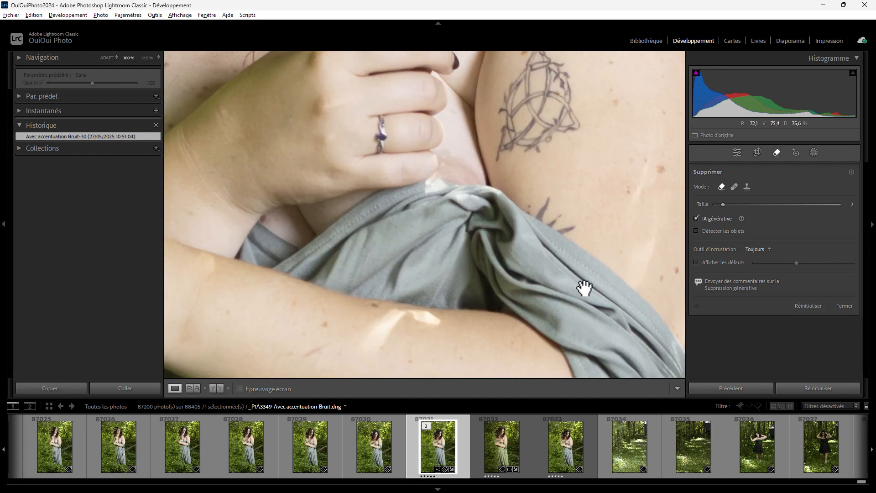
drag(584, 288, 160, 54)
drag(439, 254, 388, 78)
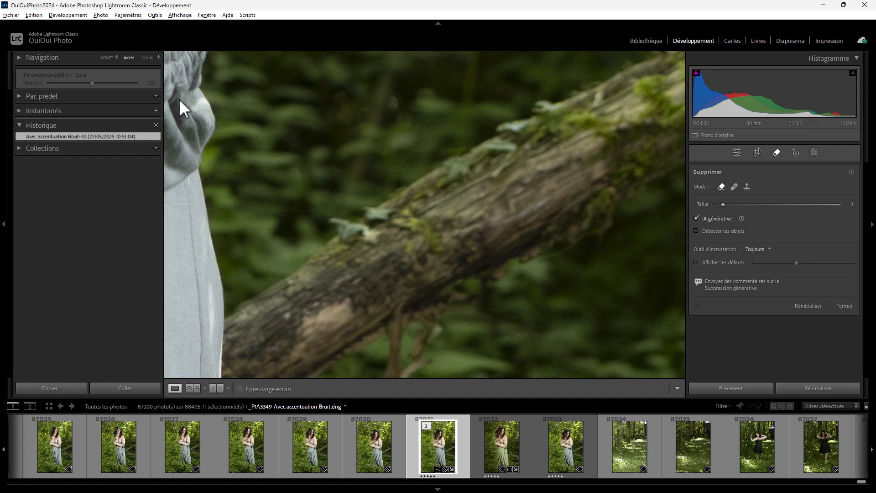
click(145, 57)
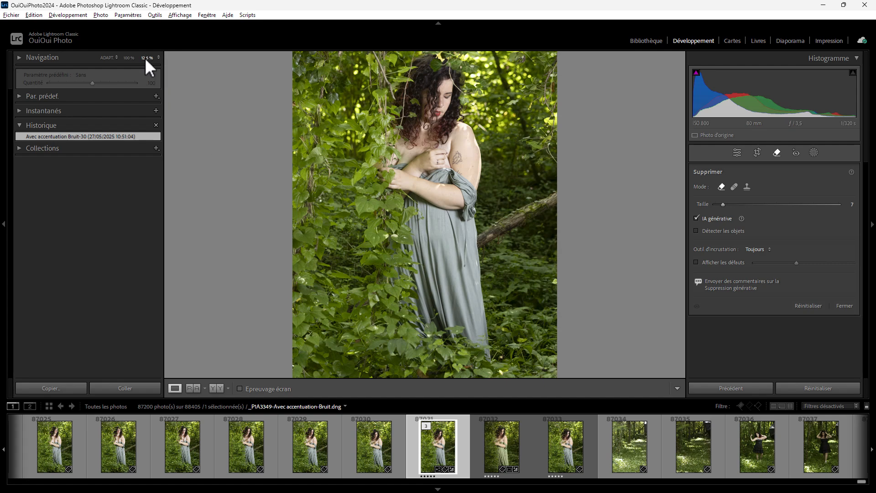
click(159, 56)
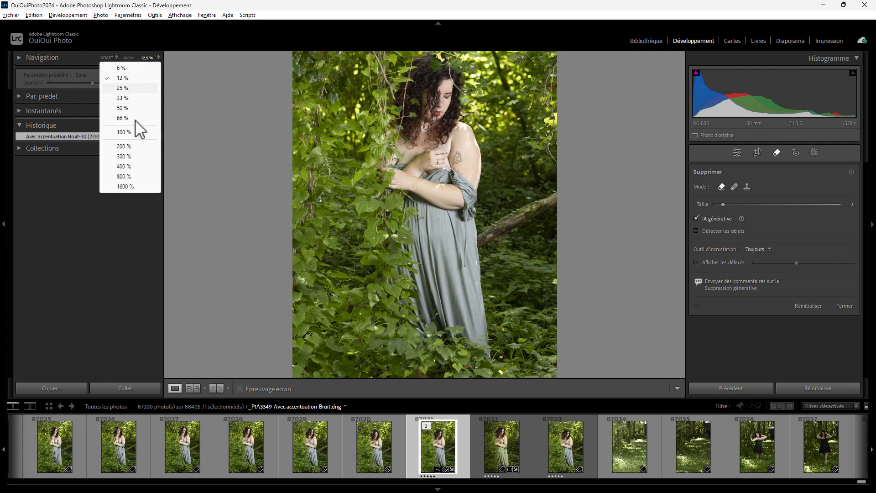
click(124, 88)
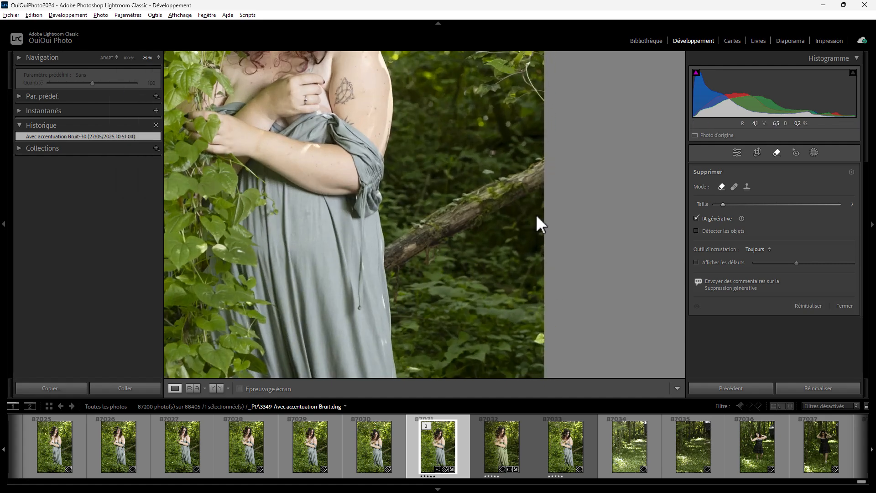
scroll(525, 178, up, 3)
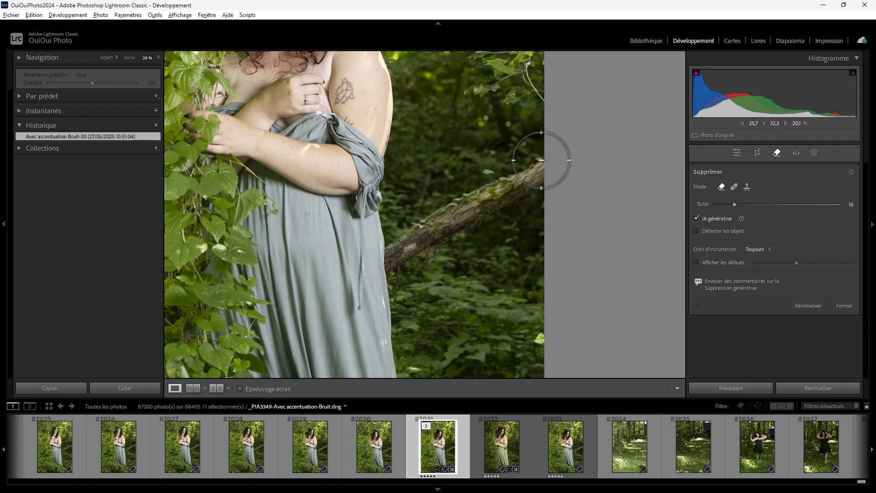
mouse_move(543, 167)
mouse_down()
mouse_move(457, 206)
mouse_move(391, 253)
mouse_move(393, 265)
mouse_move(539, 177)
mouse_move(519, 186)
mouse_up()
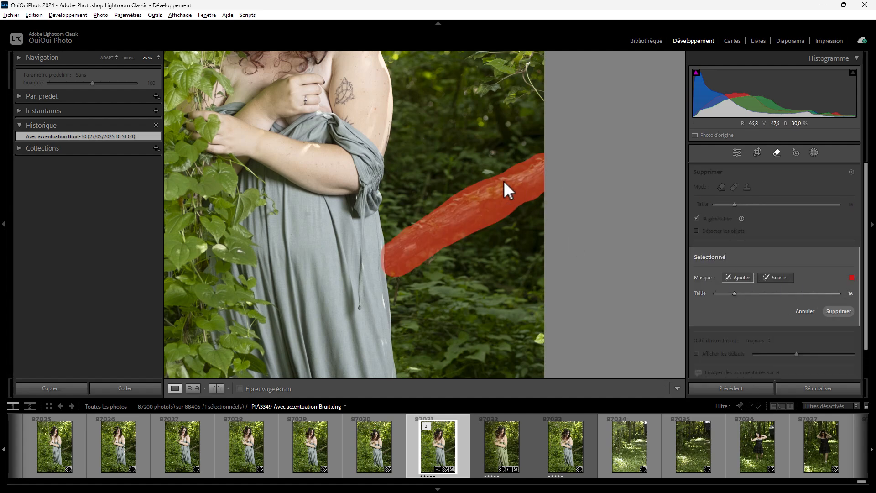
- Add the small leaf above the trunk and the twigs beneath it to the mask with a smaller brush, and generate the removal
scroll(492, 176, down, 7)
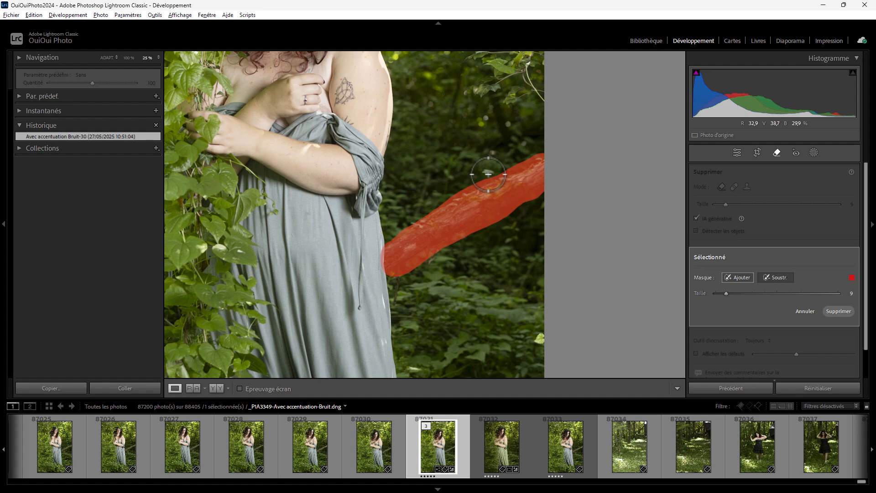
scroll(490, 173, down, 3)
click(489, 172)
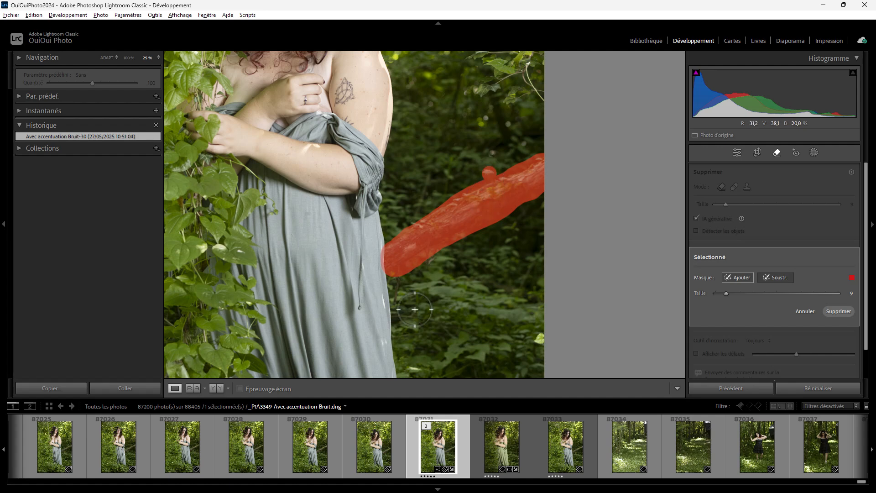
click(398, 283)
drag(398, 284, 398, 303)
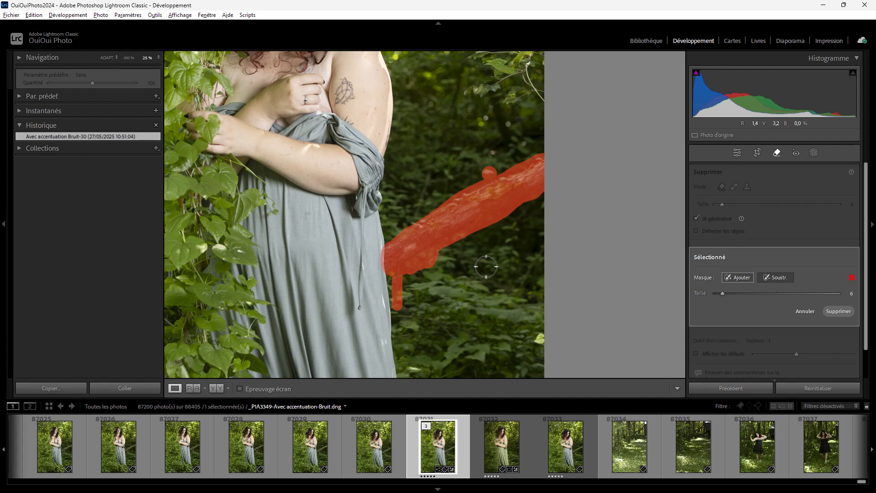
click(843, 310)
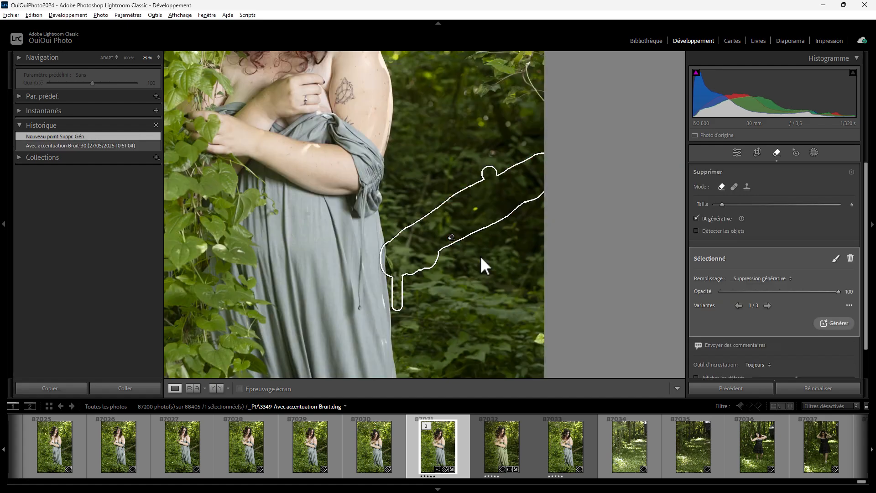
- Compare the generated variations of the trunk removal and keep variation 2 of 3
click(768, 305)
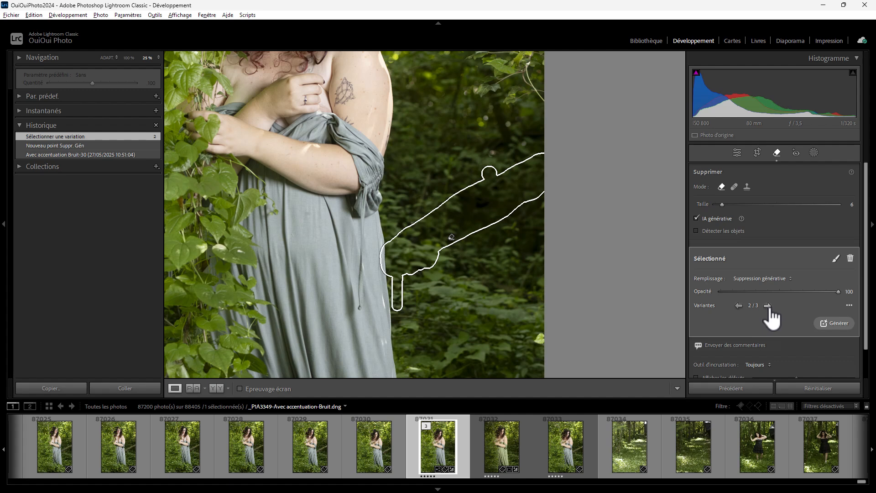
click(768, 305)
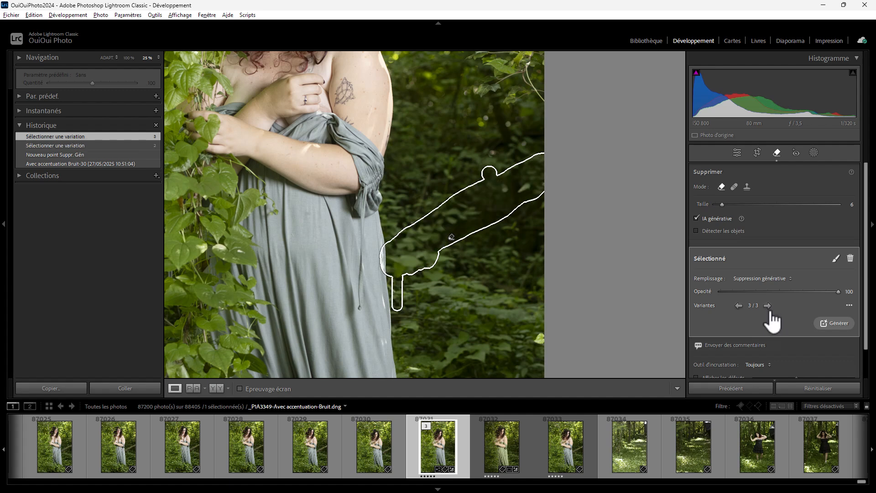
click(738, 305)
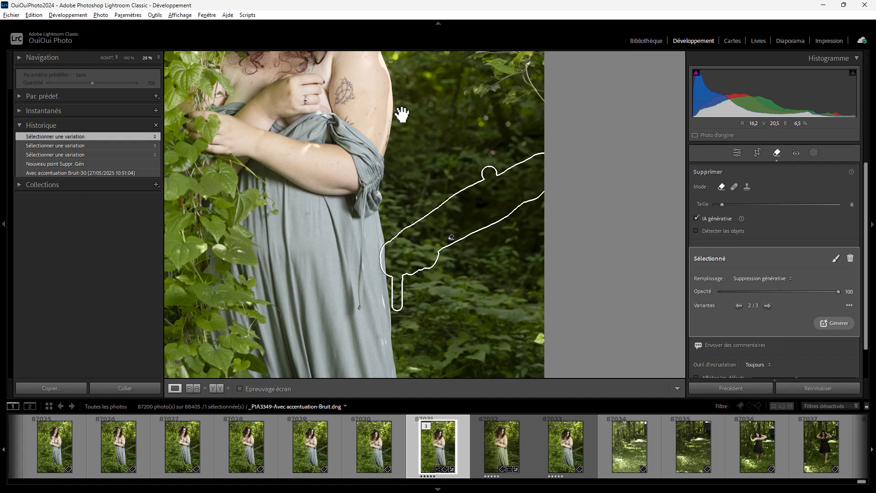
- Paint a generative Remove mask over the bright sunlit outer edge of the tattooed upper arm with brush size 16
drag(400, 112, 432, 219)
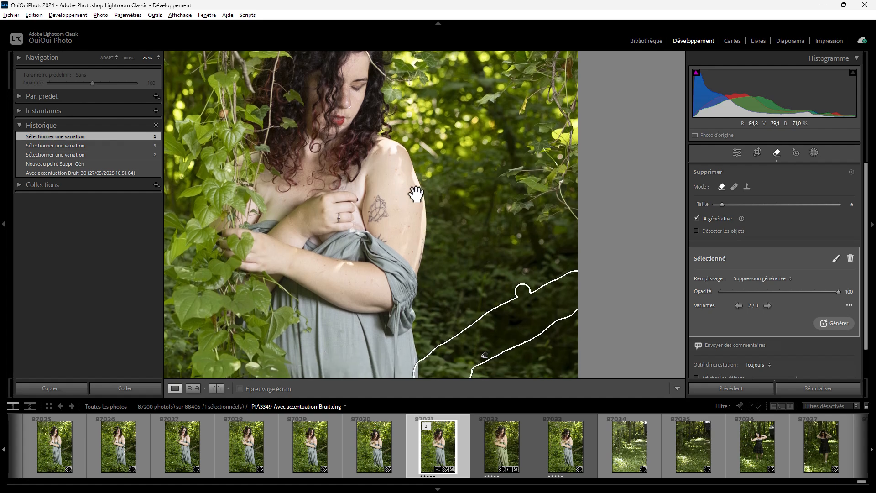
scroll(411, 185, up, 8)
scroll(410, 172, down, 2)
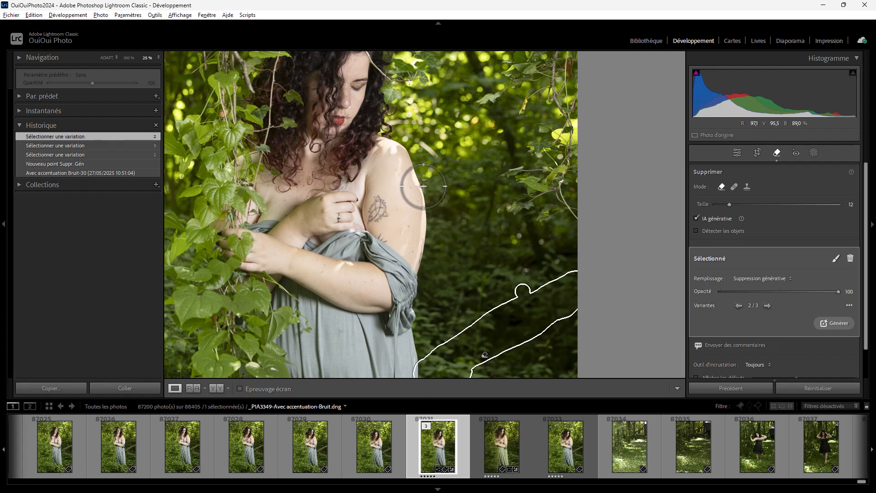
key(ctrl+equal)
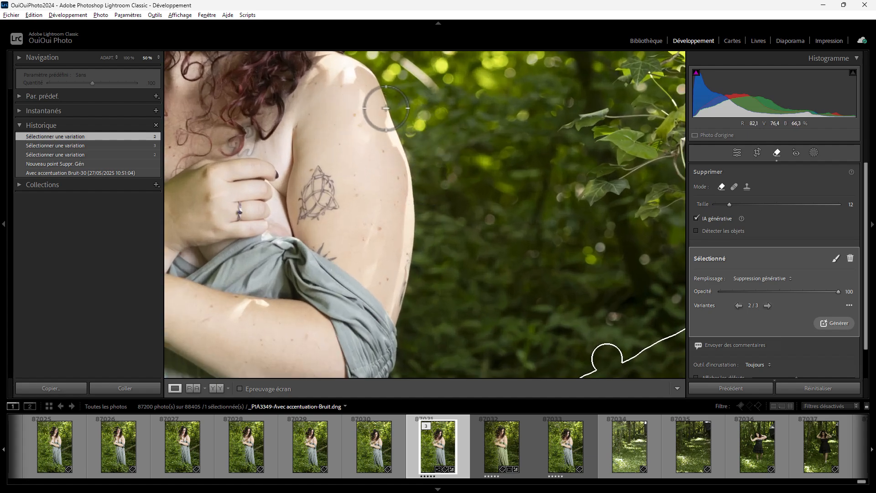
scroll(386, 110, up, 2)
mouse_move(386, 110)
mouse_down()
mouse_move(409, 187)
mouse_move(401, 306)
mouse_move(412, 294)
mouse_move(412, 192)
mouse_move(385, 108)
mouse_move(388, 136)
mouse_up()
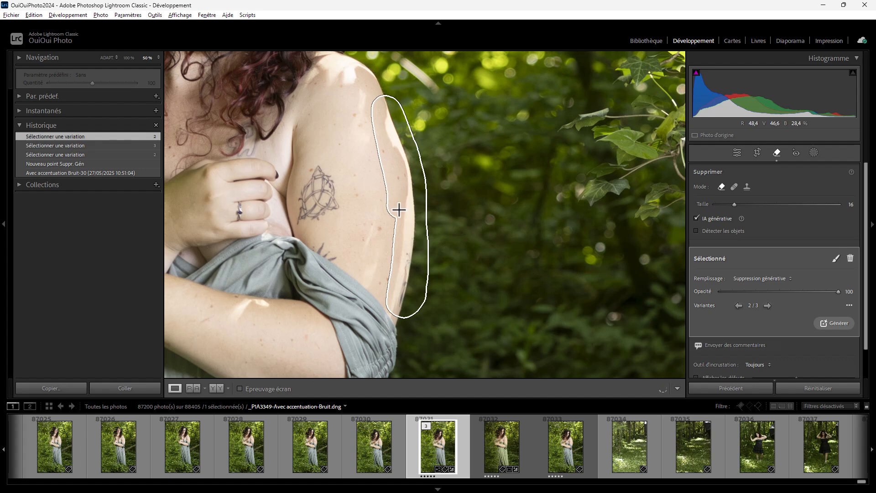
click(397, 275)
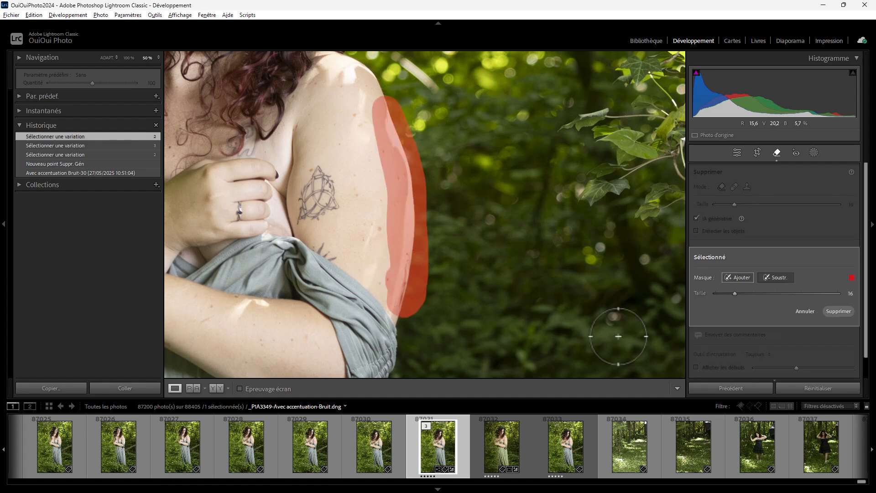
- Generate the removal on the outer edge of the upper arm and keep variation 3 of 3
click(838, 313)
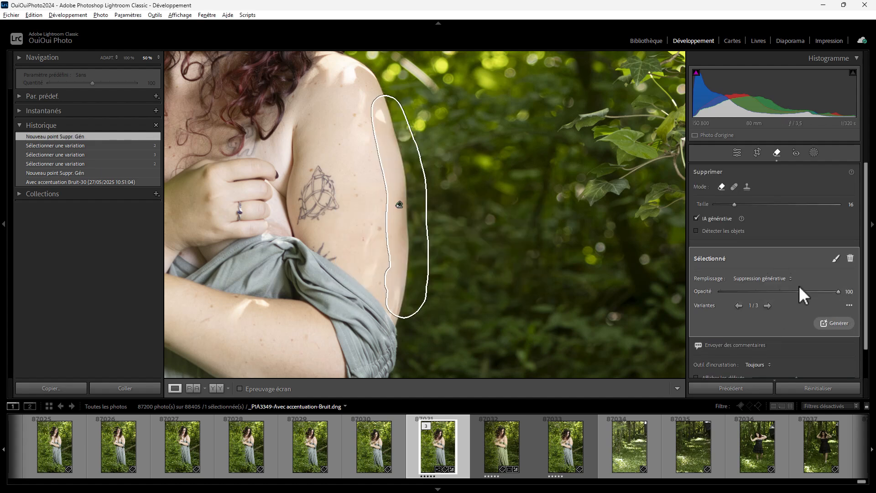
click(768, 305)
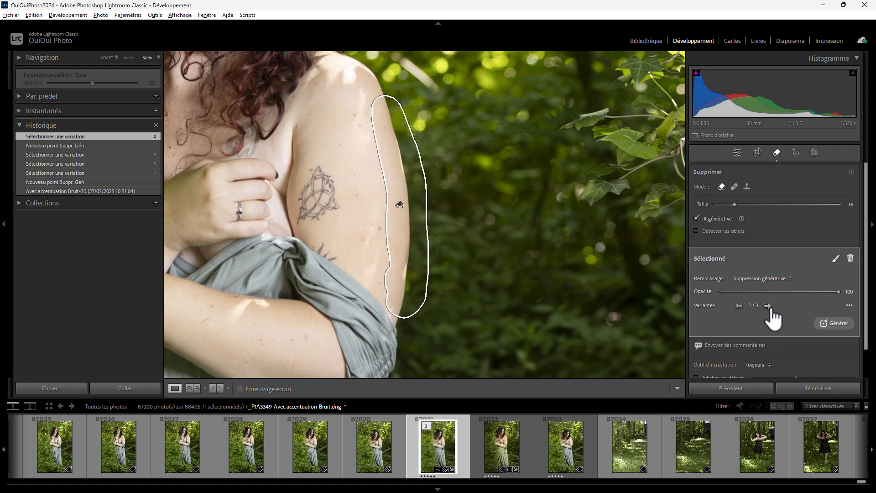
click(768, 305)
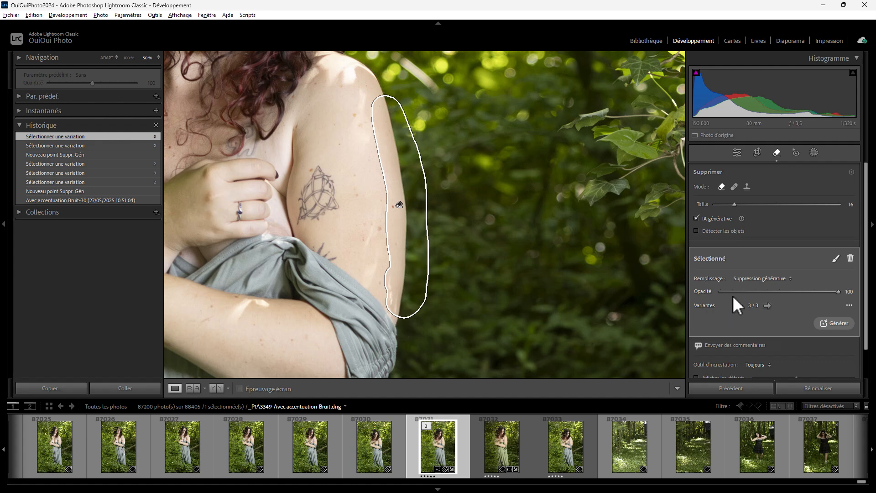
click(108, 60)
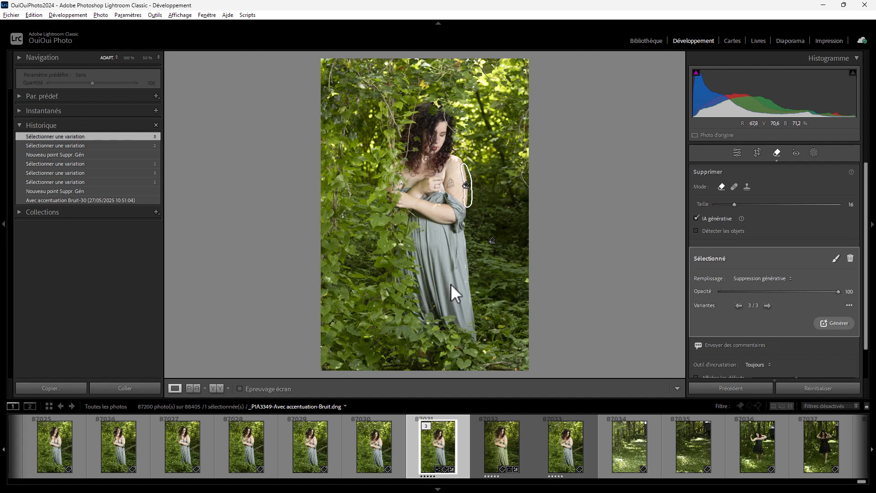
click(814, 153)
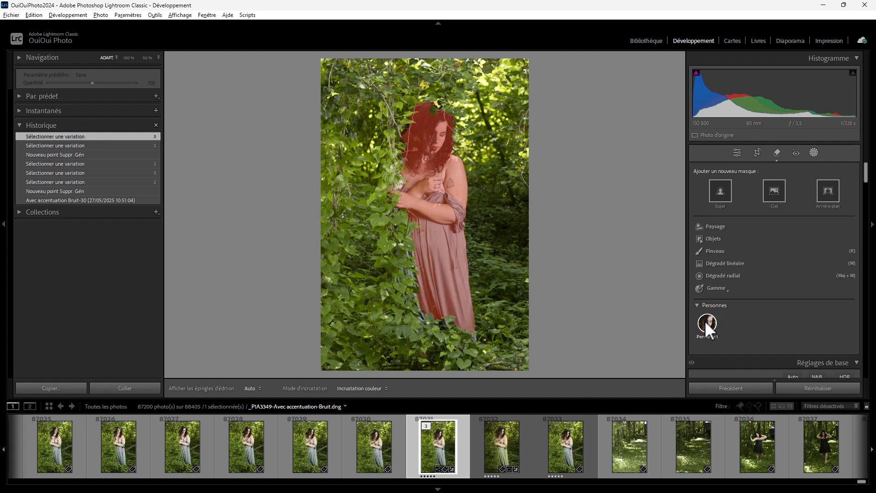
click(704, 320)
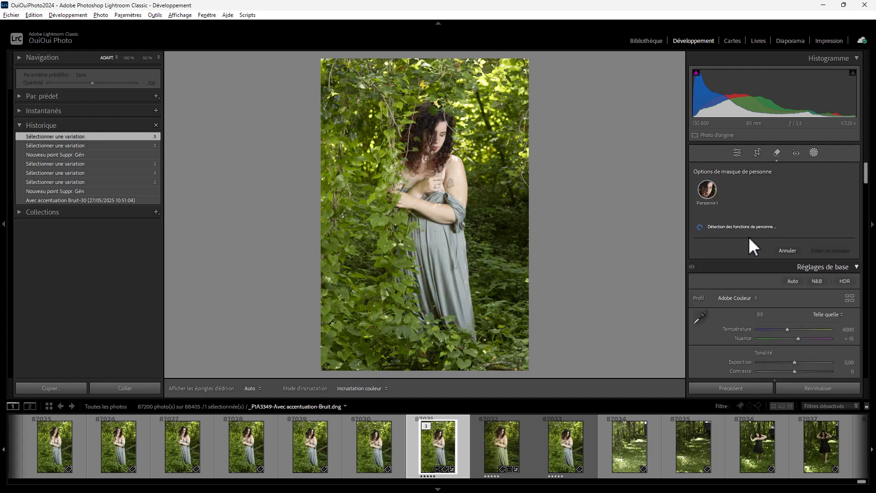
click(713, 317)
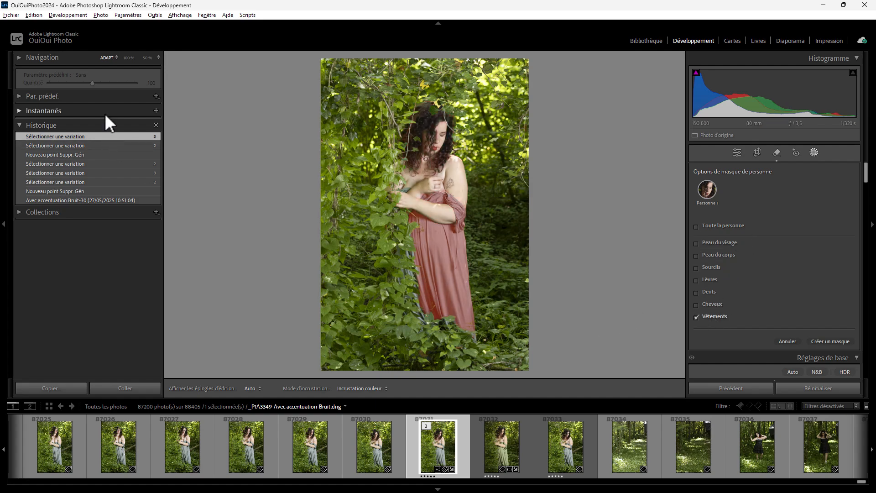
click(125, 58)
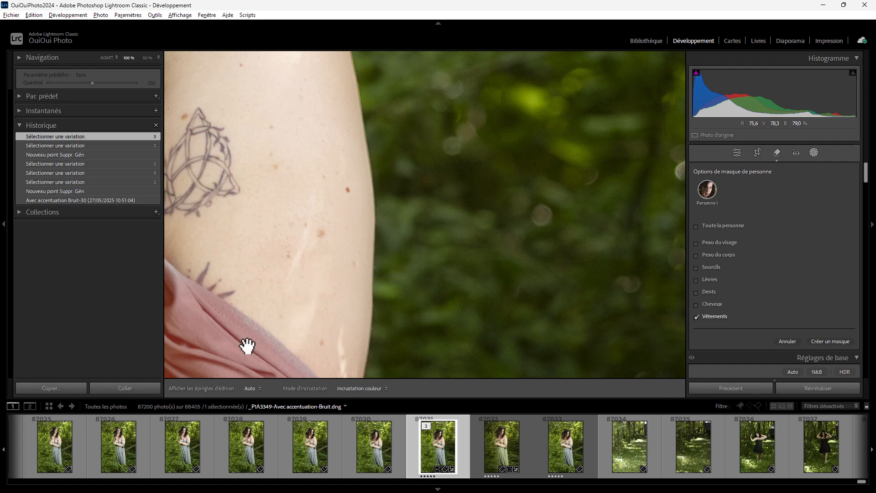
drag(248, 345, 556, 90)
drag(324, 295, 649, 86)
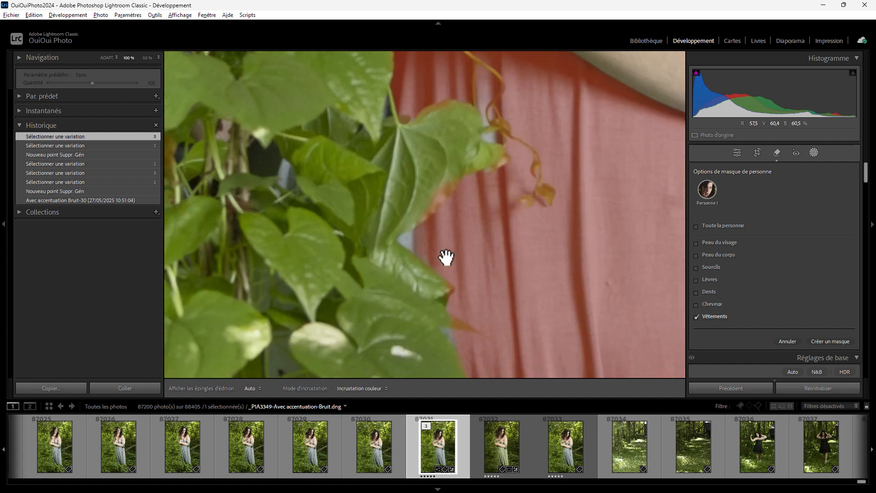
drag(447, 258, 647, 292)
drag(568, 313, 451, 111)
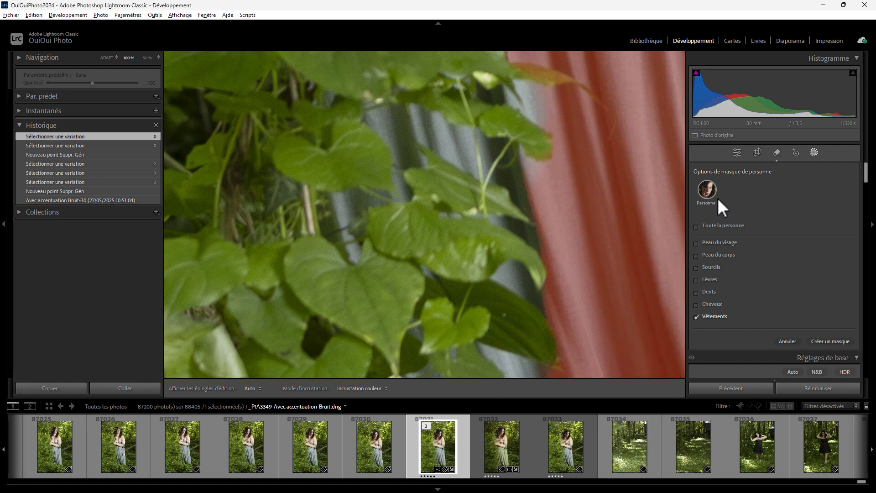
click(780, 341)
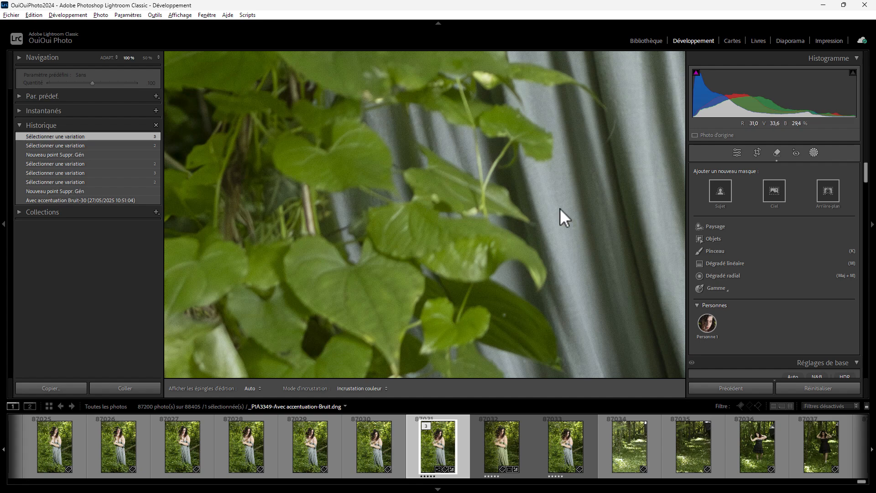
- Create a Color Range mask sampled from the fabric of the dress, with Refine set to 1
click(108, 58)
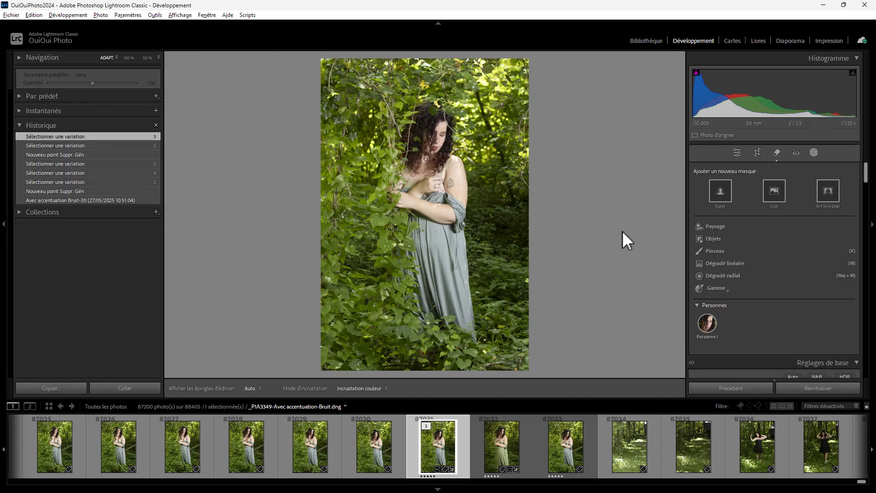
click(724, 289)
click(746, 306)
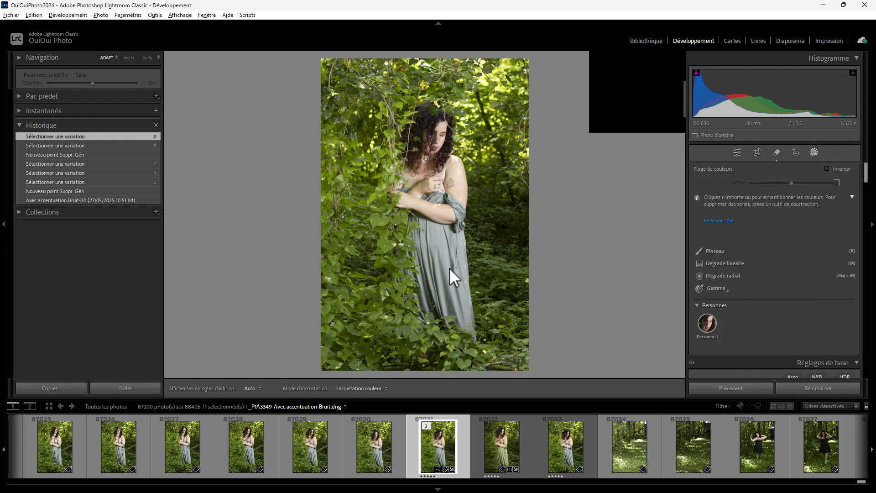
drag(433, 239, 449, 264)
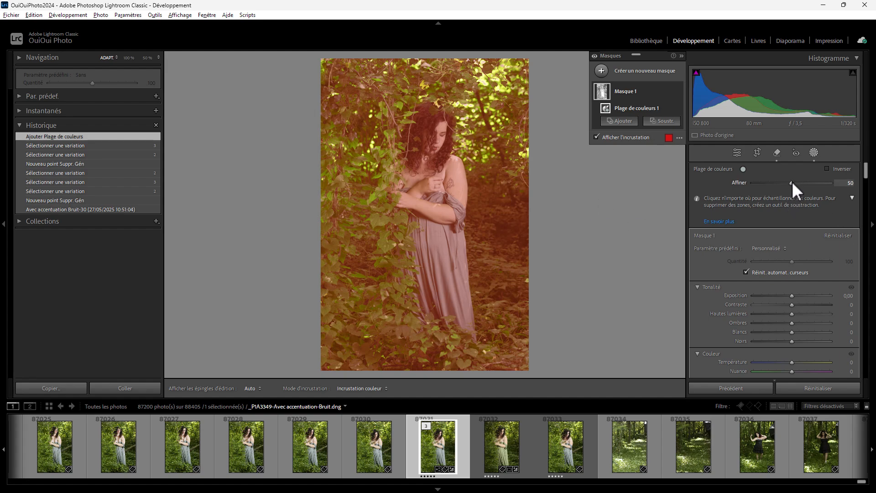
drag(792, 181, 724, 178)
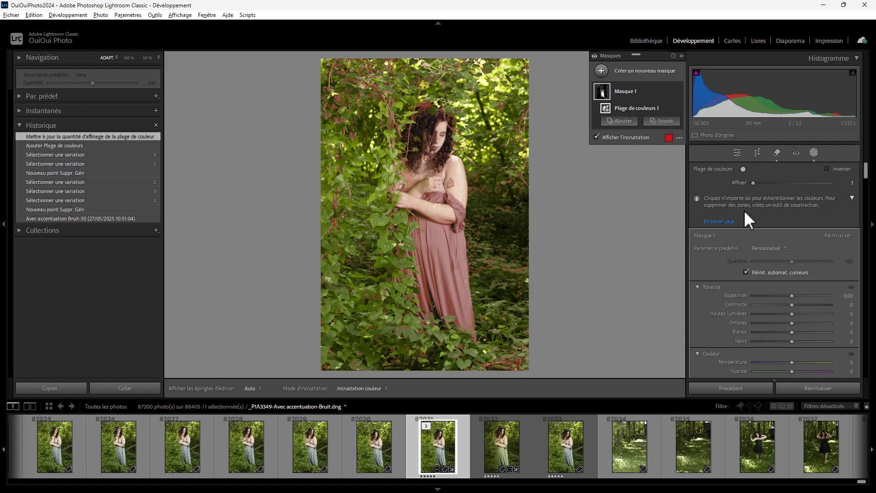
click(440, 245)
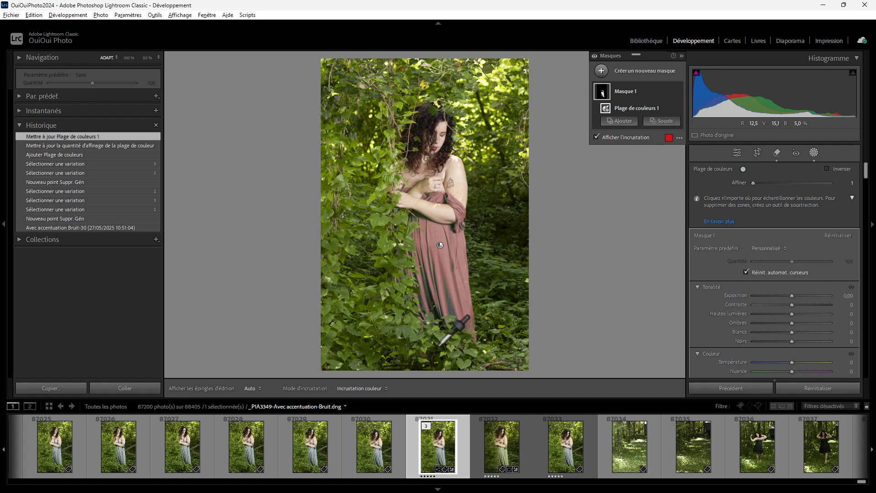
click(453, 299)
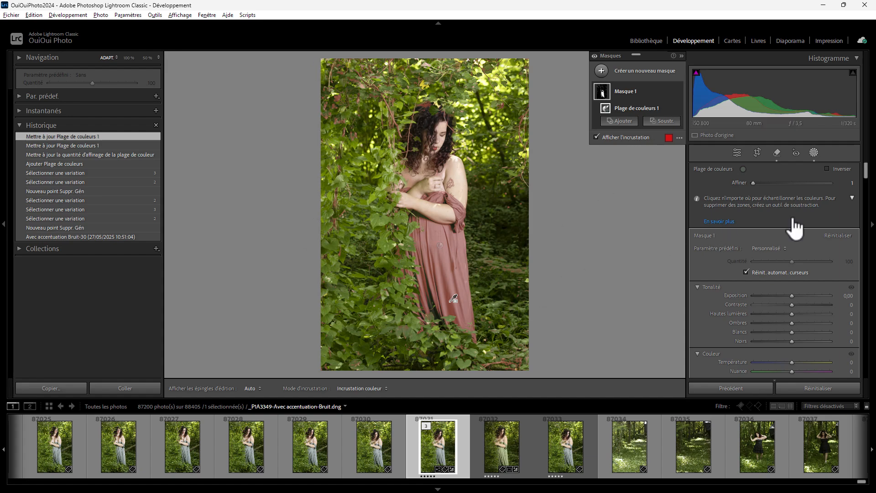
- Subtract the foliage above and around the woman's head from the mask using a brush with size 14 and feather 85
click(663, 121)
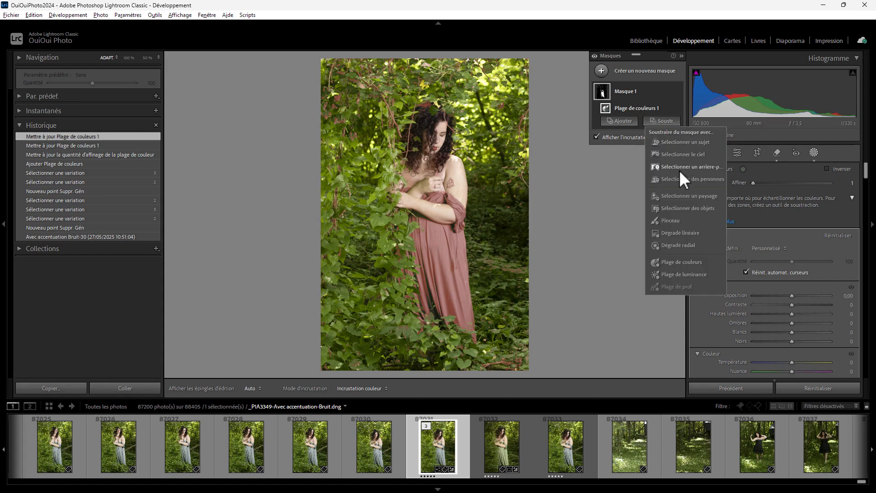
click(678, 221)
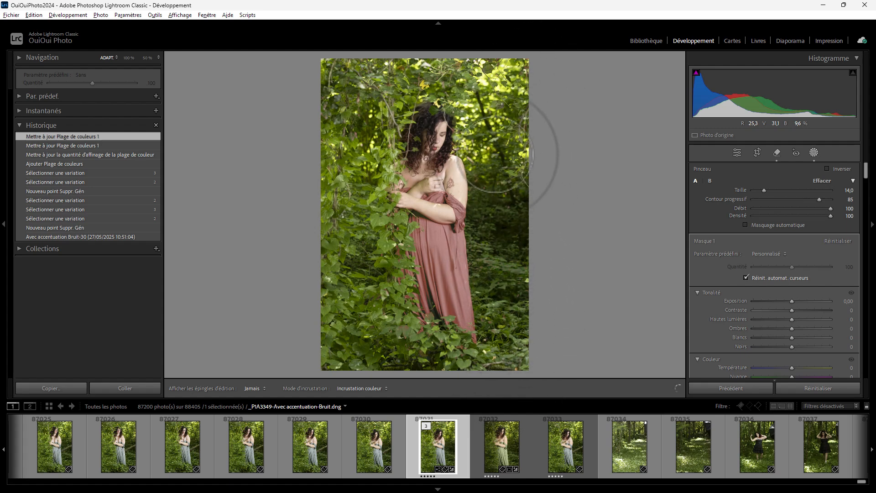
mouse_move(525, 60)
mouse_down()
mouse_move(450, 39)
mouse_move(313, 59)
mouse_up()
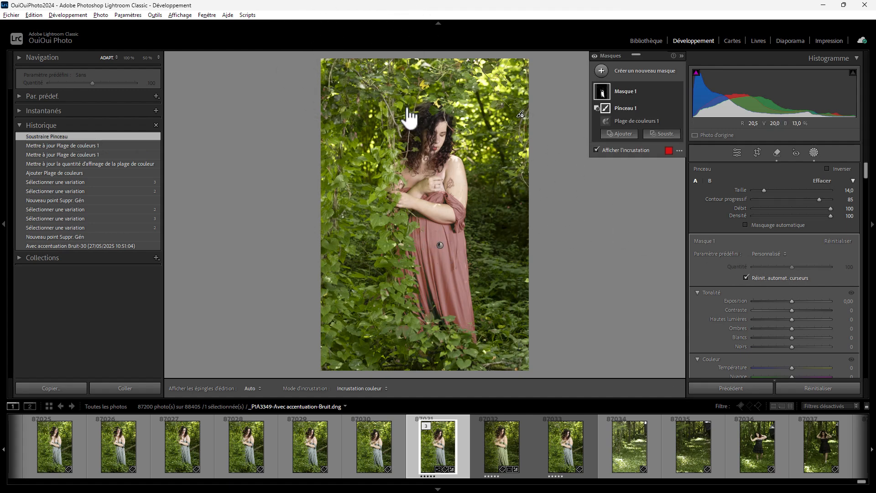
mouse_move(411, 108)
mouse_down()
mouse_move(424, 120)
mouse_move(502, 67)
mouse_move(516, 100)
mouse_up()
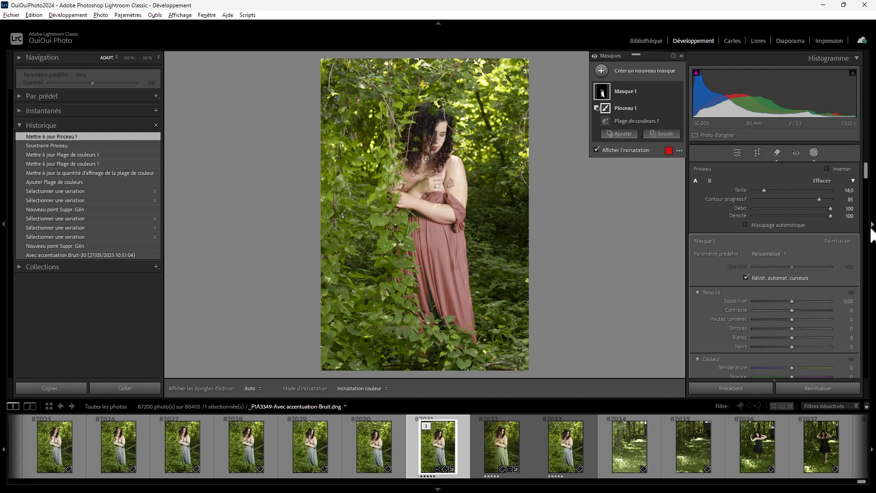
- Set the mask's saturation to -100 and tint the dress green with hue 85 and colour saturation 81%
drag(866, 175, 866, 184)
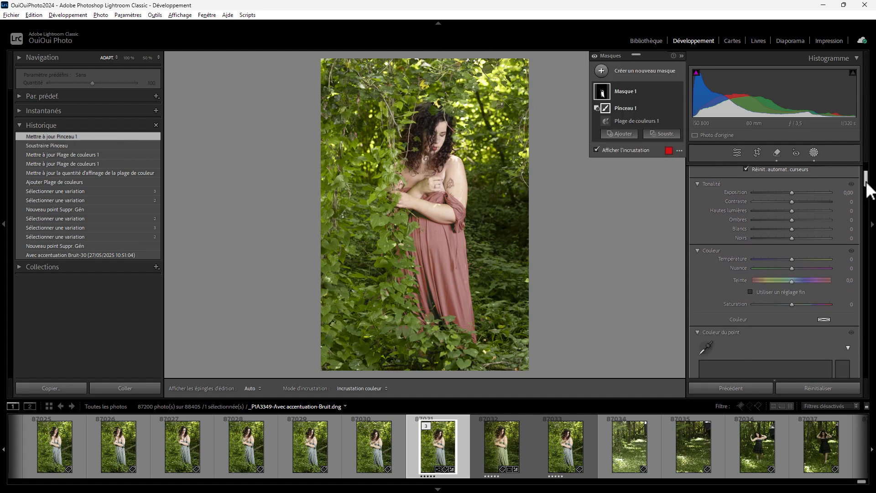
drag(792, 305, 721, 314)
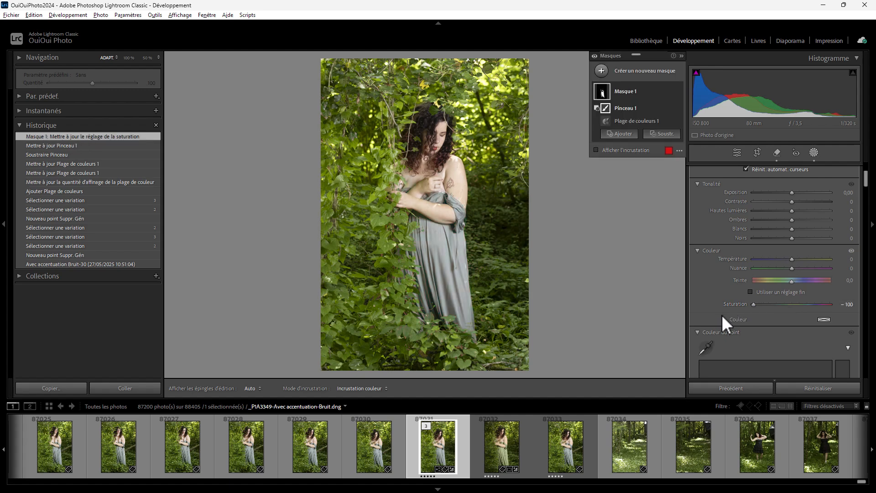
click(824, 319)
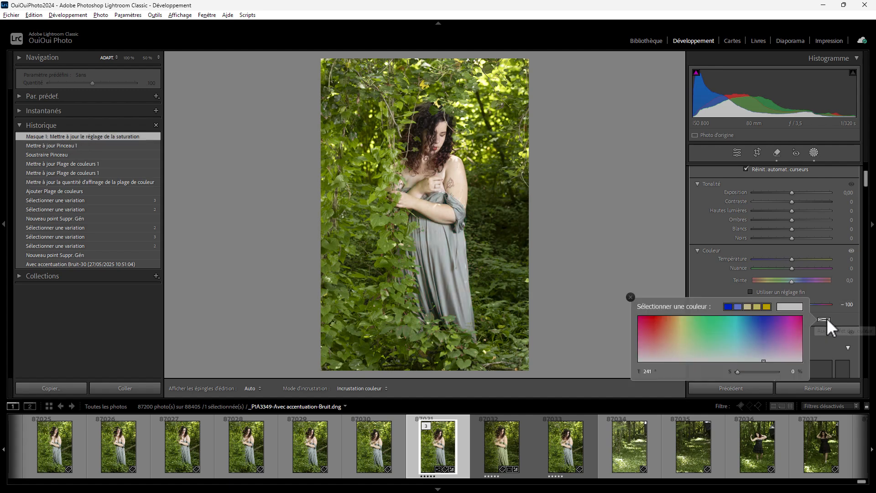
click(721, 339)
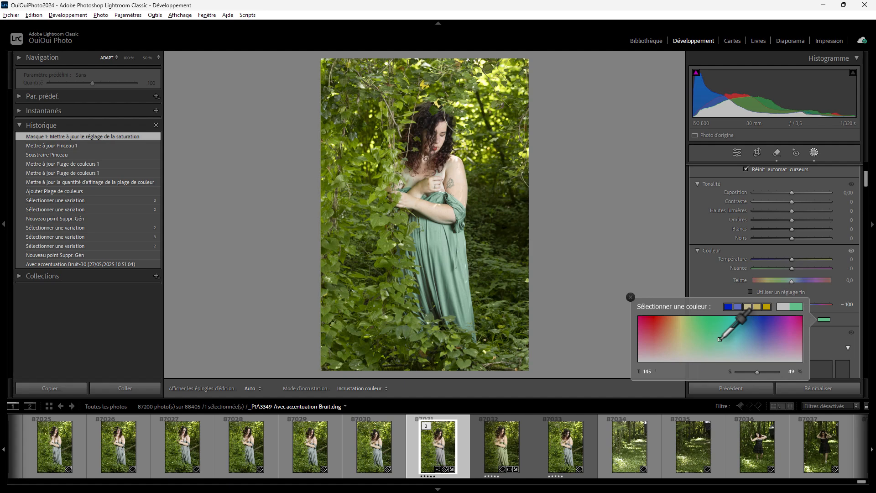
mouse_move(720, 339)
mouse_down()
mouse_move(569, 266)
mouse_move(496, 258)
mouse_move(491, 281)
mouse_move(423, 277)
mouse_move(381, 252)
mouse_move(502, 278)
mouse_move(496, 283)
mouse_move(495, 265)
mouse_up()
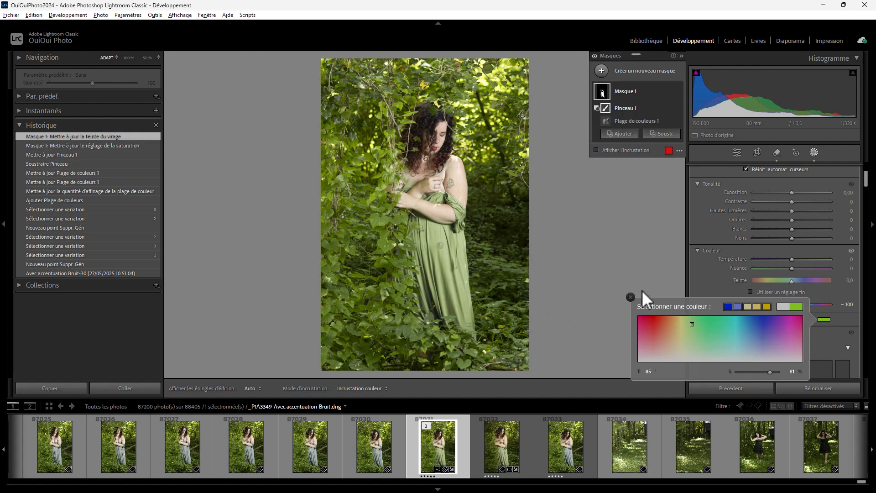
click(629, 296)
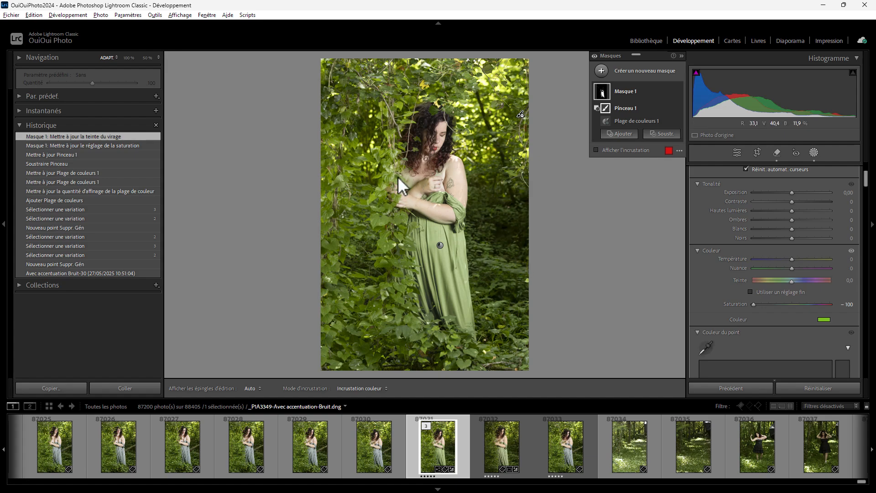
- Brush the woman's bare skin around the chest out of the dress mask
key(z)
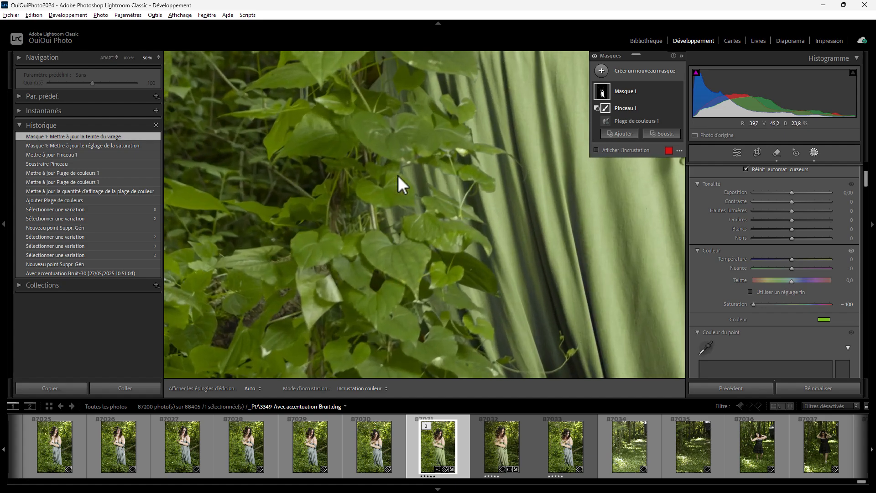
drag(470, 121, 383, 389)
drag(467, 123, 416, 347)
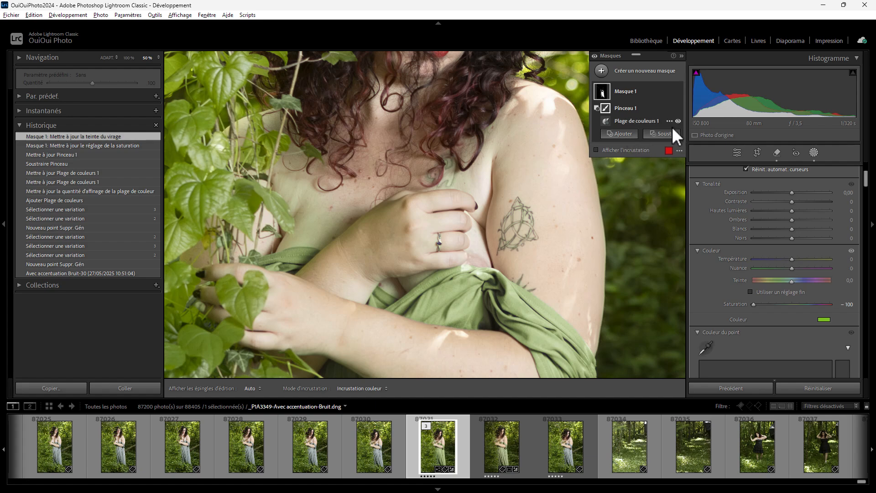
key(h)
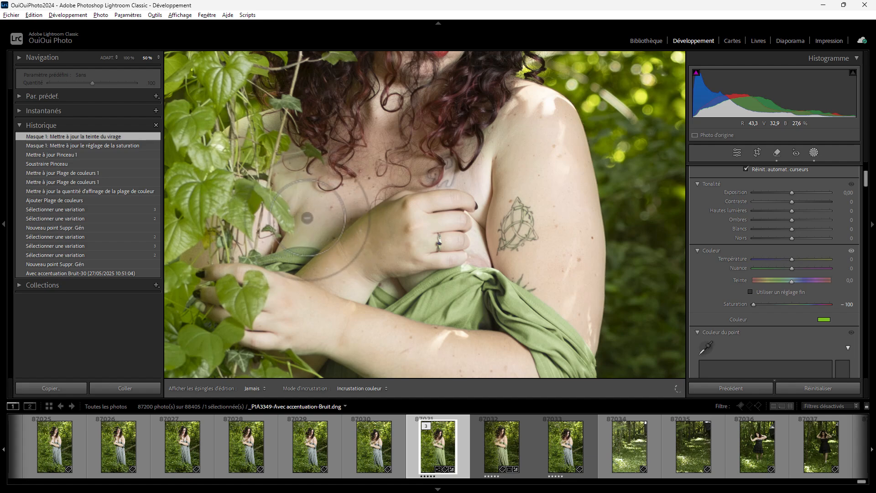
mouse_move(267, 209)
mouse_down()
mouse_move(359, 157)
mouse_move(480, 166)
mouse_move(525, 144)
mouse_move(416, 117)
mouse_move(382, 161)
mouse_move(309, 167)
mouse_move(249, 196)
mouse_move(416, 9)
mouse_up()
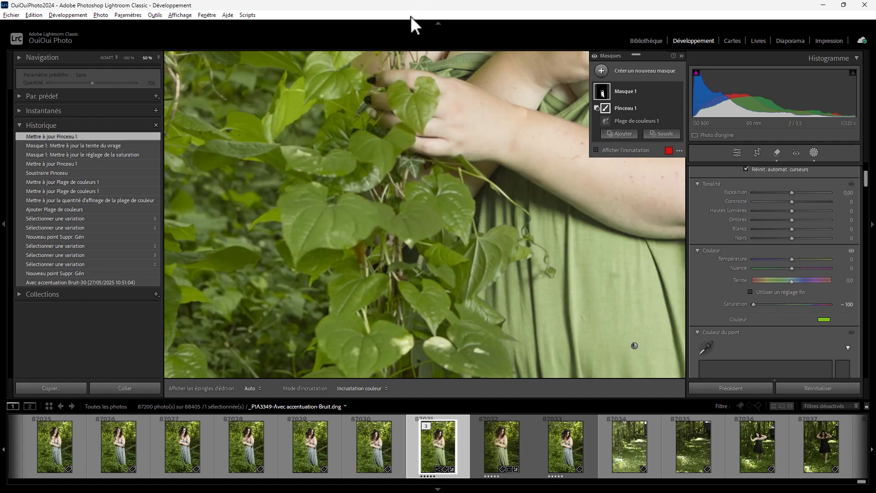
- Heal two small marks on the dress below the forearm, using sizes 21 and 10, with the first repair sampled from clean fabric just below
drag(446, 246, 314, 7)
drag(426, 157, 328, 248)
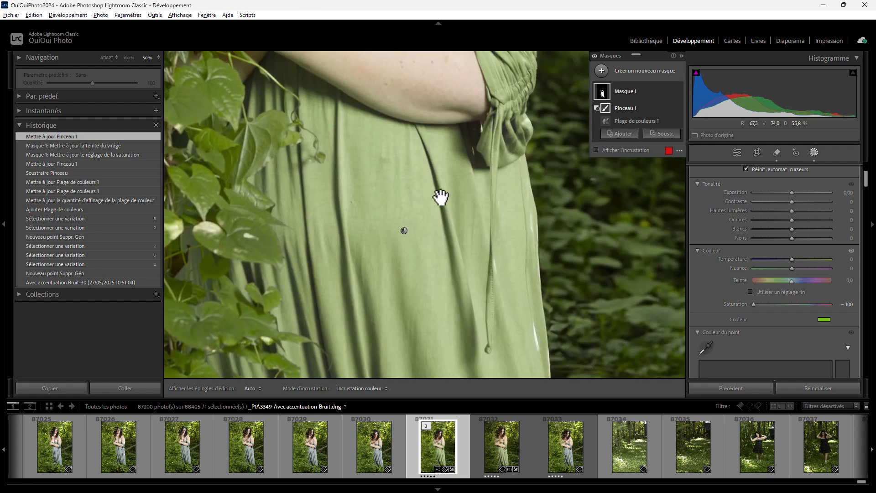
click(778, 153)
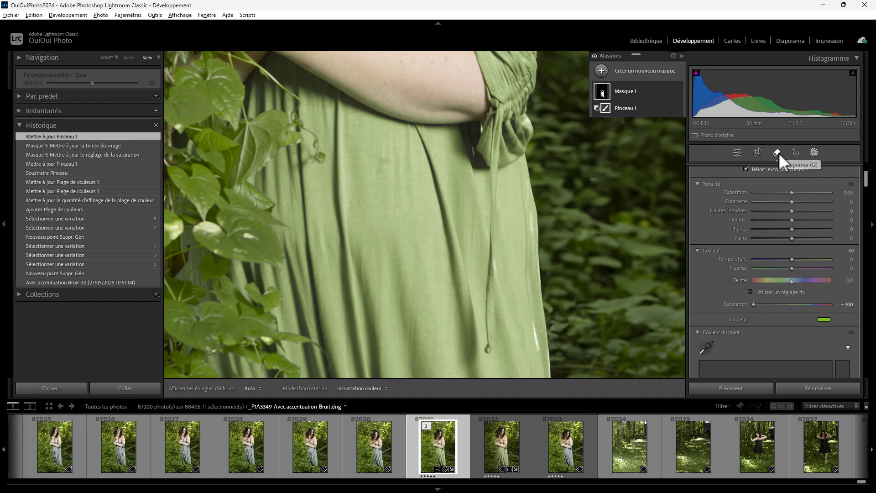
click(734, 188)
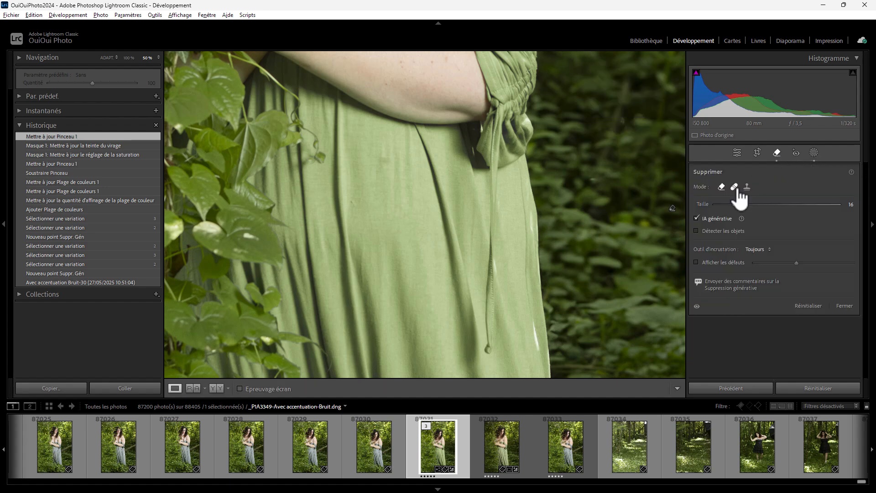
scroll(372, 166, up, 5)
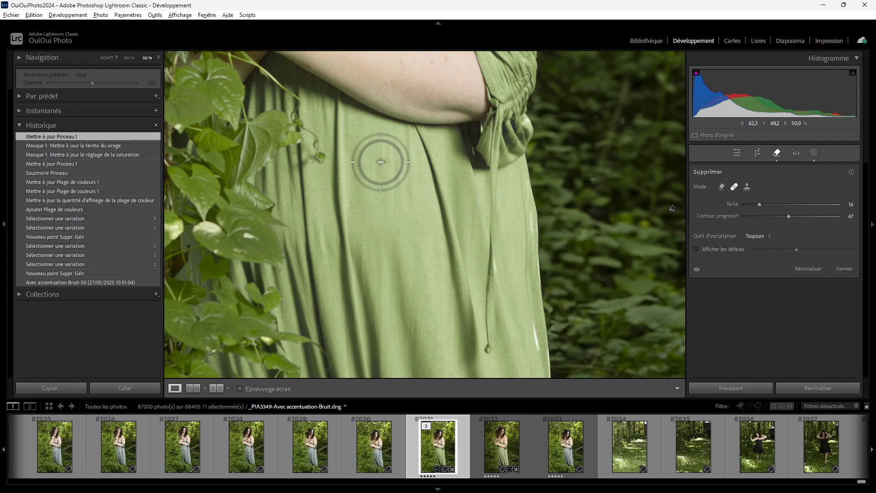
click(387, 159)
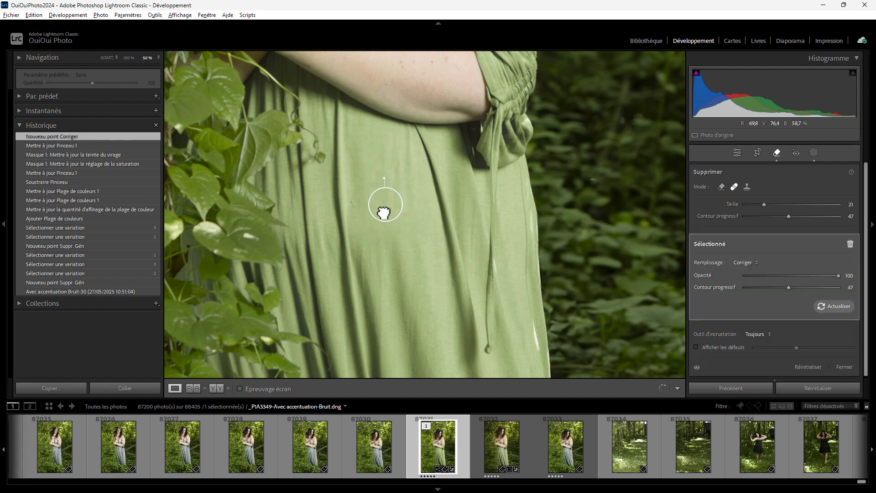
mouse_move(384, 212)
mouse_down()
mouse_move(373, 225)
mouse_move(390, 223)
mouse_up()
scroll(347, 199, down, 6)
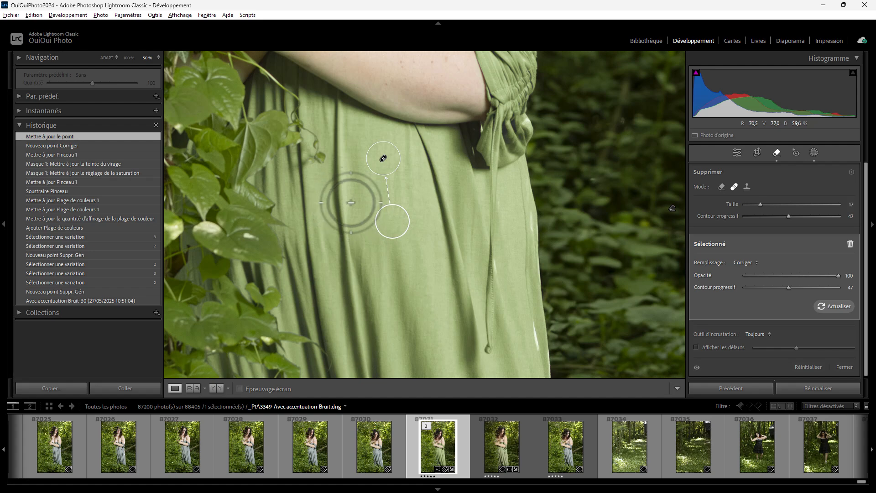
click(353, 200)
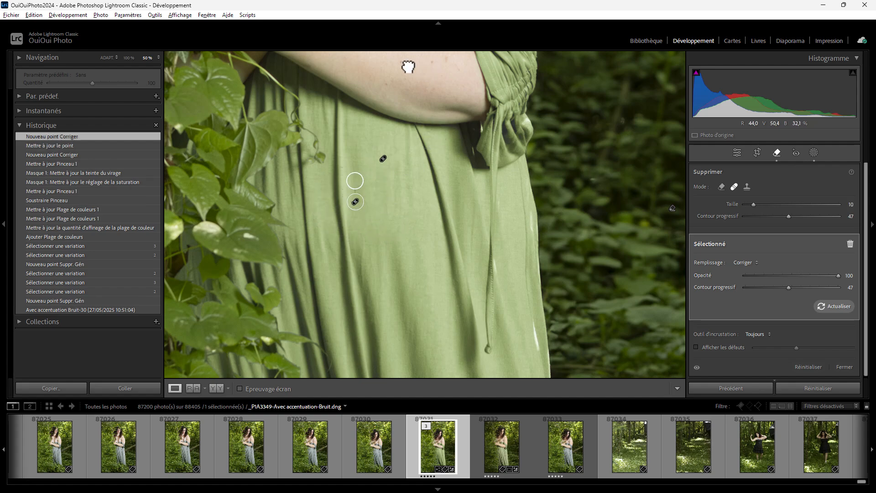
- Heal the mole at the centre of the woman's chest with a size 13 spot, sampling from the clear skin just above it
drag(407, 69, 462, 362)
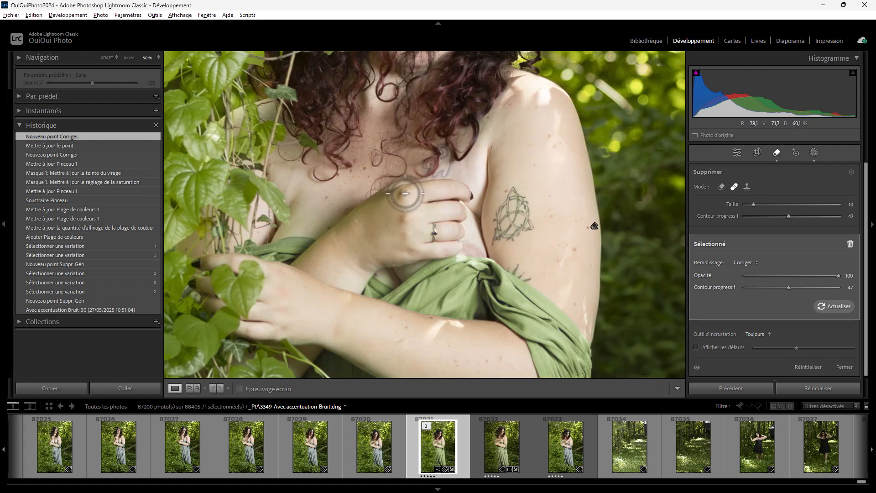
mouse_move(404, 192)
mouse_down()
mouse_move(499, 314)
mouse_move(494, 310)
mouse_up()
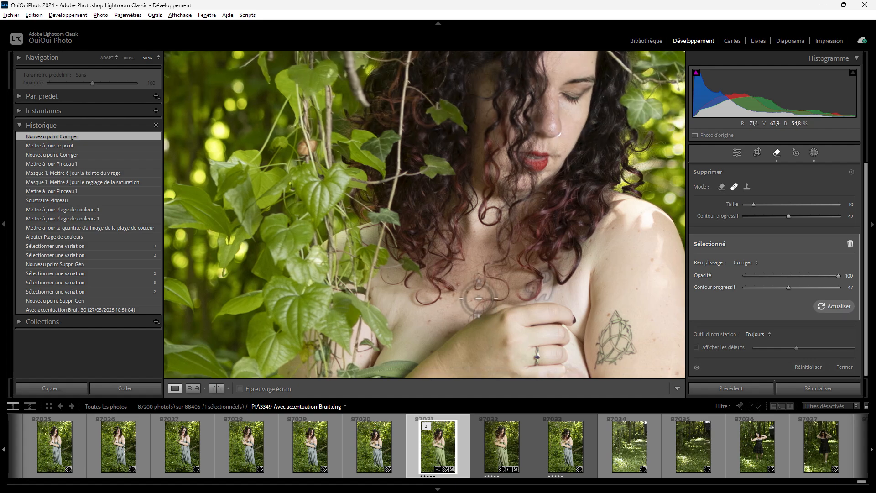
key(ctrl+plus)
key(ctrl+plus)
drag(462, 255, 405, 94)
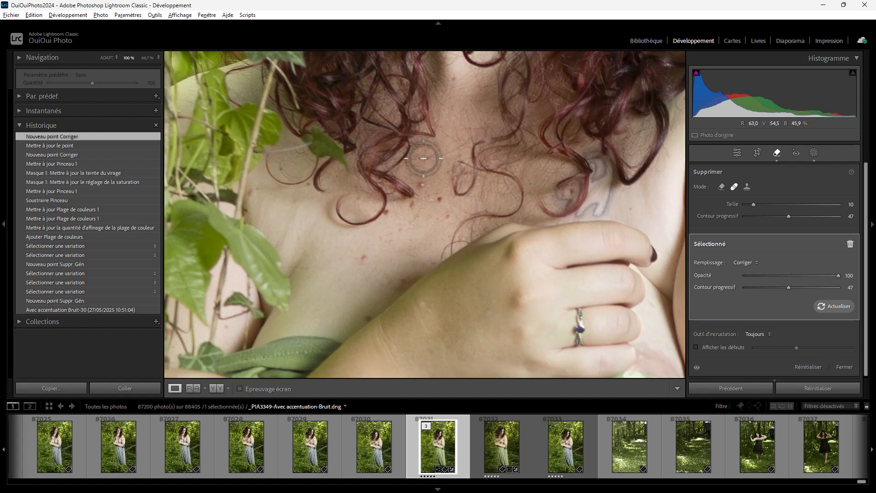
scroll(422, 185, up, 3)
click(424, 184)
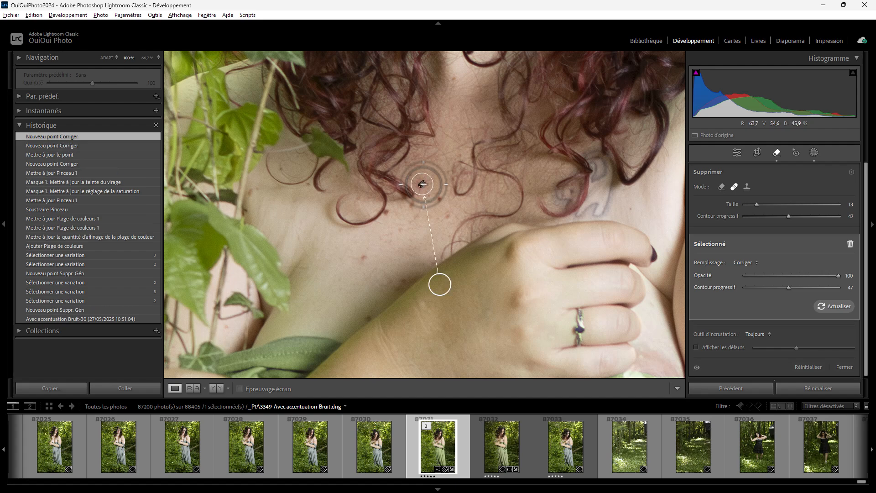
drag(436, 176, 431, 168)
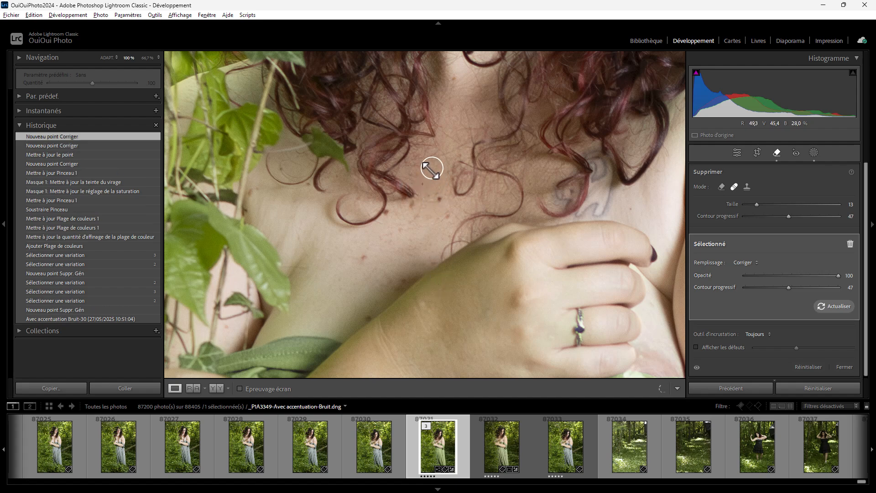
- Brush the green-tinted hand and forearm out of the dress mask, using the subtracting brush at size 14 and then 6
click(812, 153)
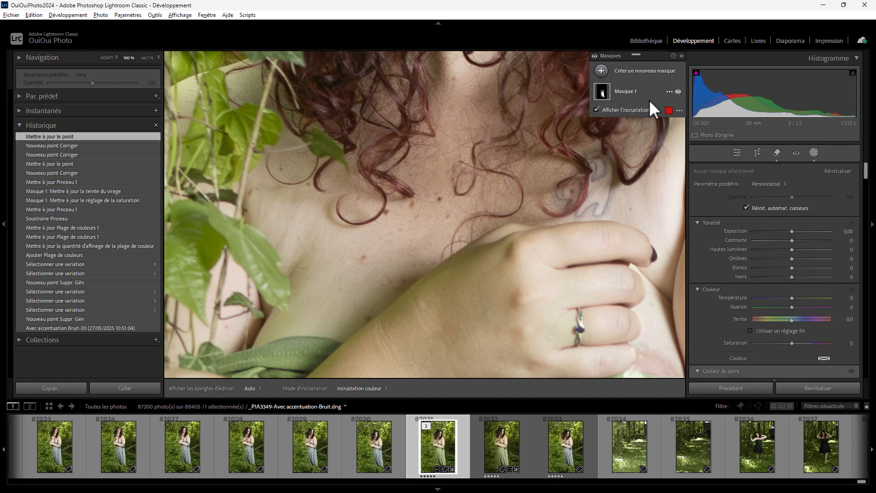
click(625, 89)
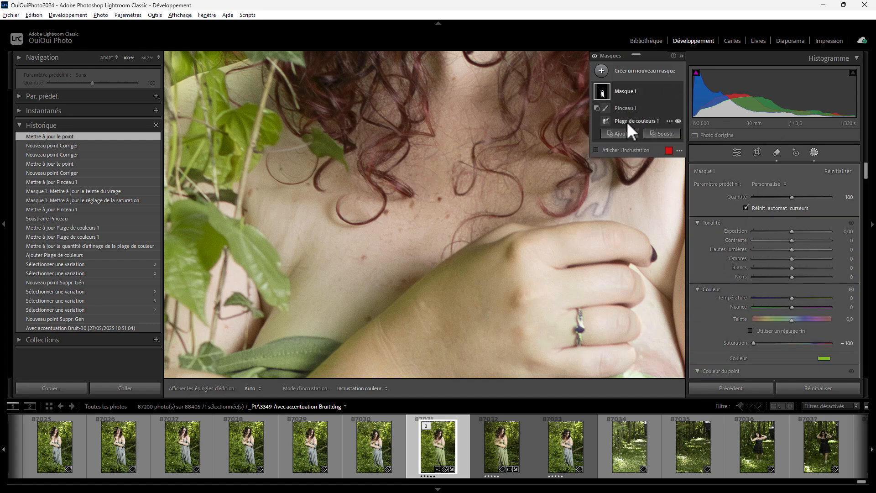
click(628, 108)
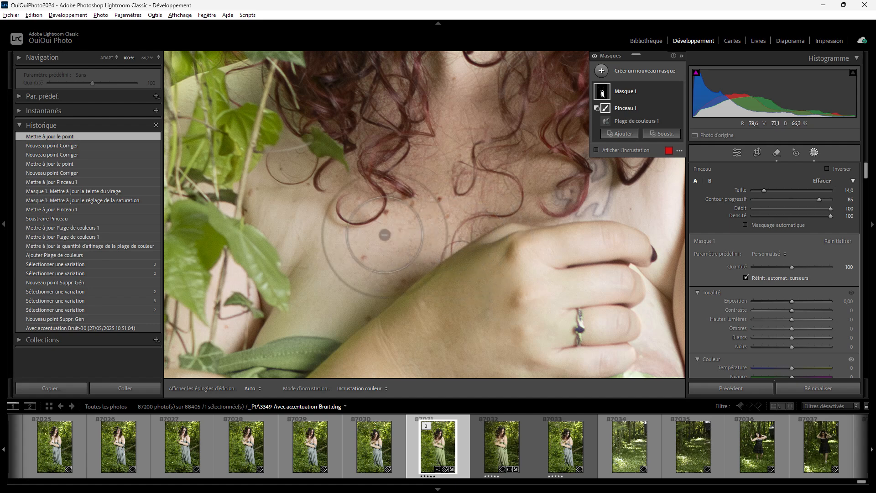
key(h)
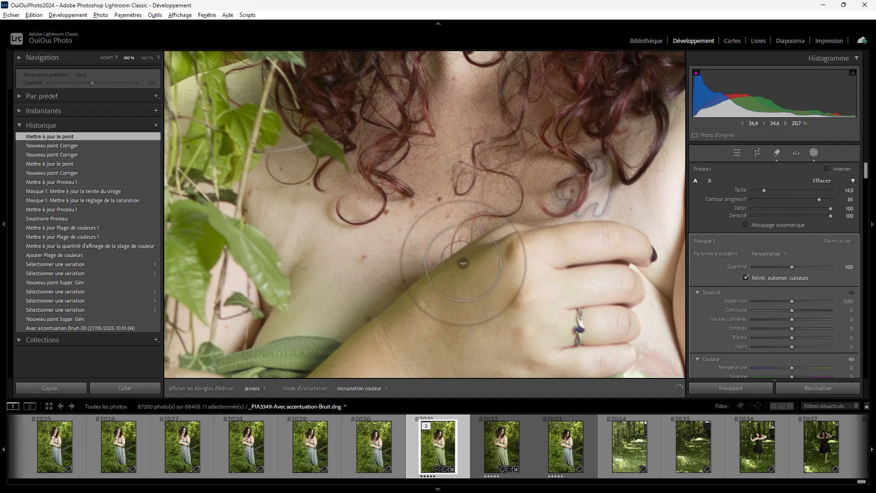
key(space)
mouse_move(435, 287)
mouse_down()
mouse_move(411, 286)
mouse_move(534, 159)
mouse_up()
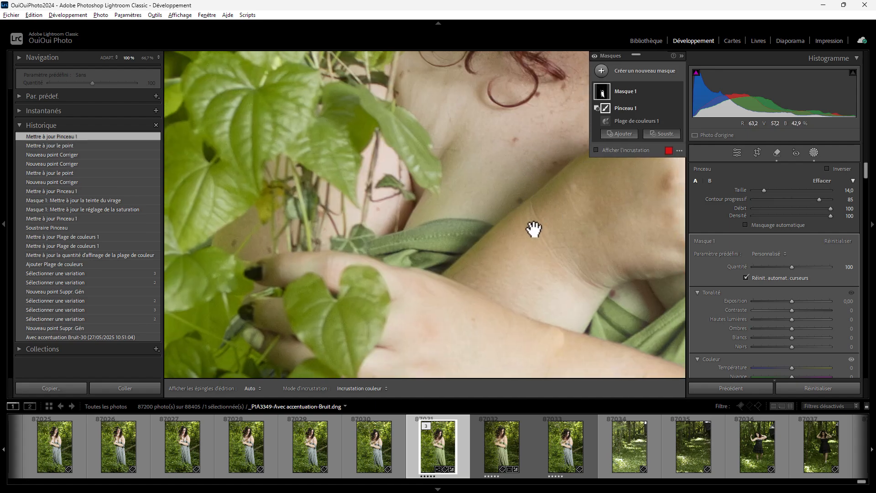
scroll(497, 246, down, 4)
key(h)
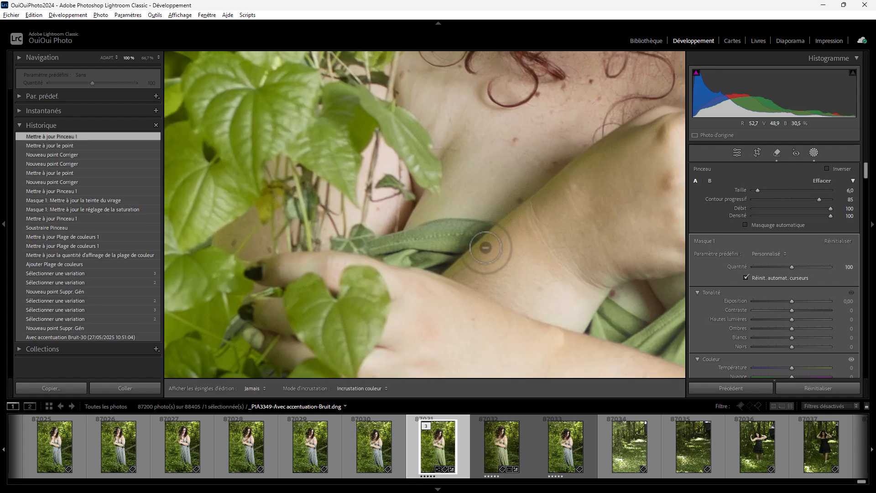
drag(449, 281, 524, 215)
- Heal the blemish beside the corner of the woman's lips at size 13, moving the sample source onto the cheek just above
key(space)
mouse_move(497, 251)
mouse_down()
mouse_move(278, 286)
mouse_move(257, 345)
mouse_up()
drag(374, 218, 436, 375)
drag(435, 178, 392, 347)
drag(461, 206, 463, 110)
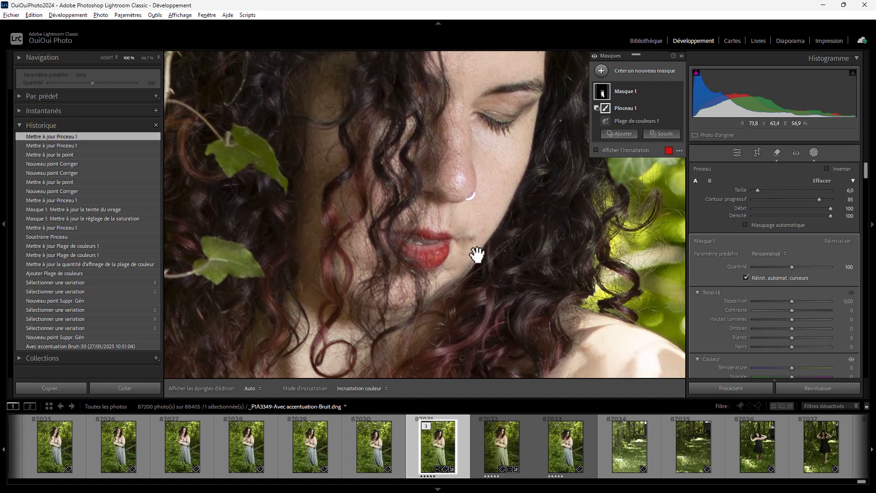
click(776, 152)
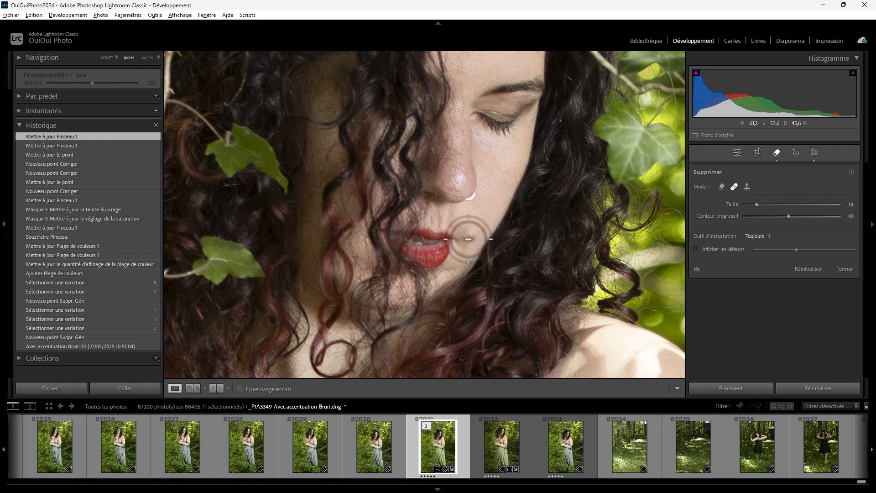
click(471, 237)
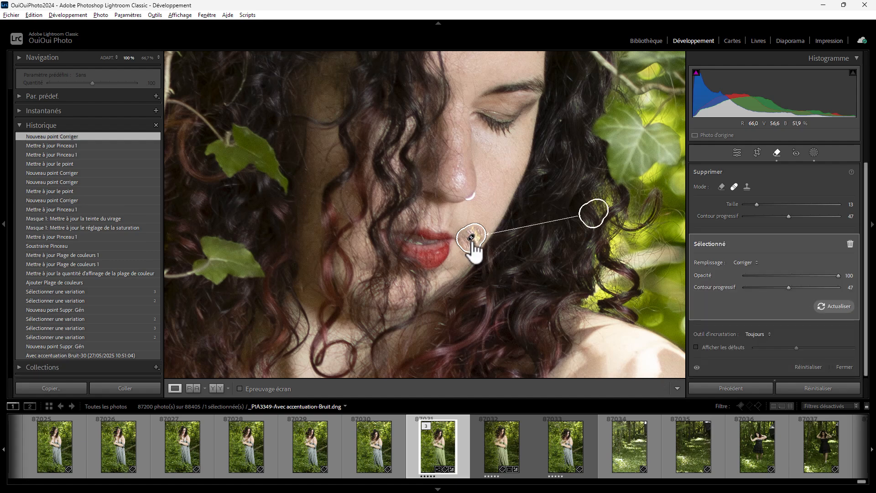
mouse_move(594, 214)
mouse_down()
mouse_move(492, 203)
mouse_move(480, 210)
mouse_up()
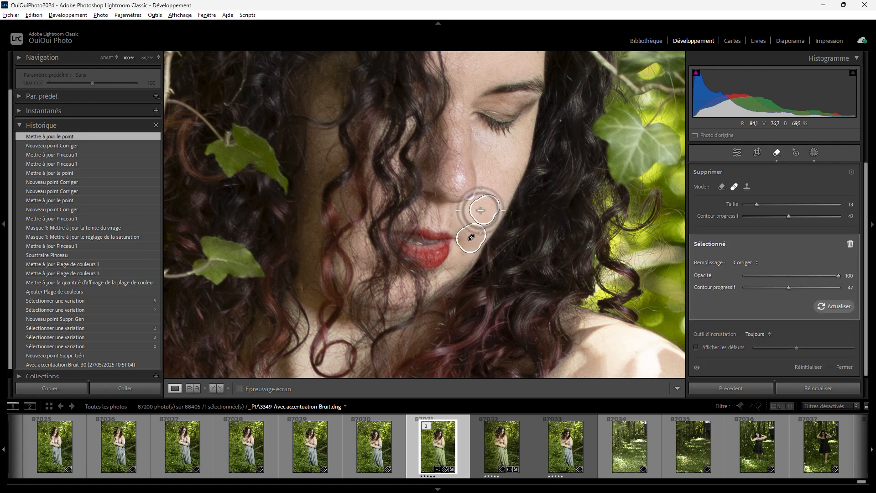
- Add a linear gradient mask over the left side of the photo, fading out at the woman, and set its exposure to -0.62
key(ctrl+minus)
key(ctrl+minus)
key(ctrl+minus)
key(ctrl+minus)
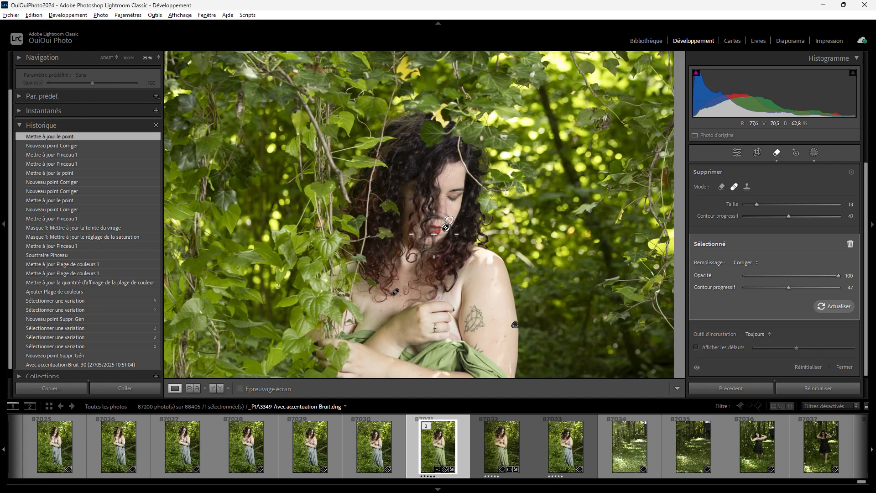
key(ctrl+minus)
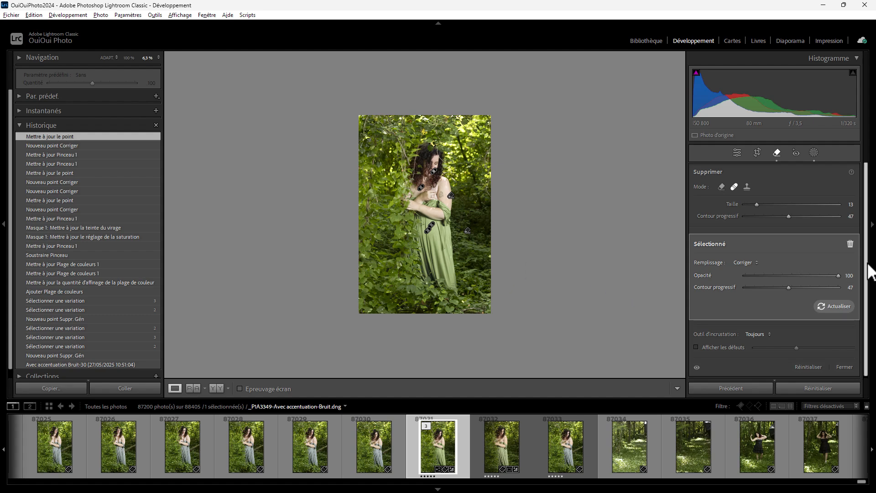
click(814, 152)
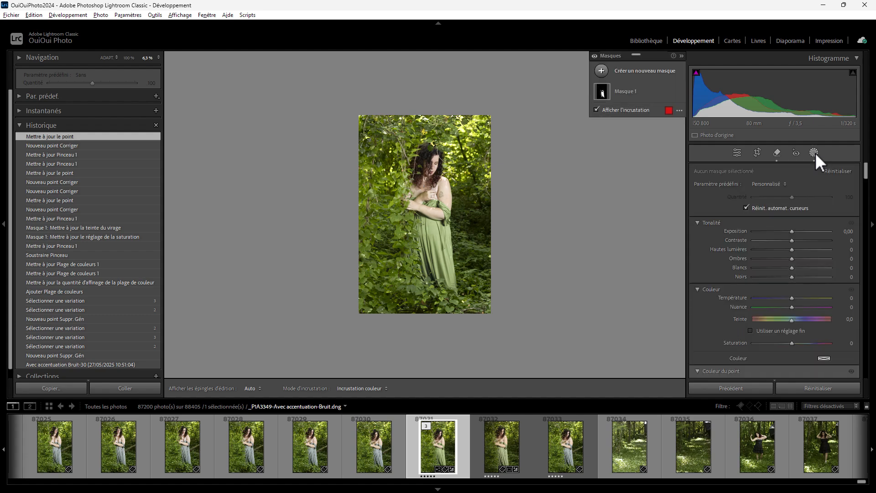
click(600, 71)
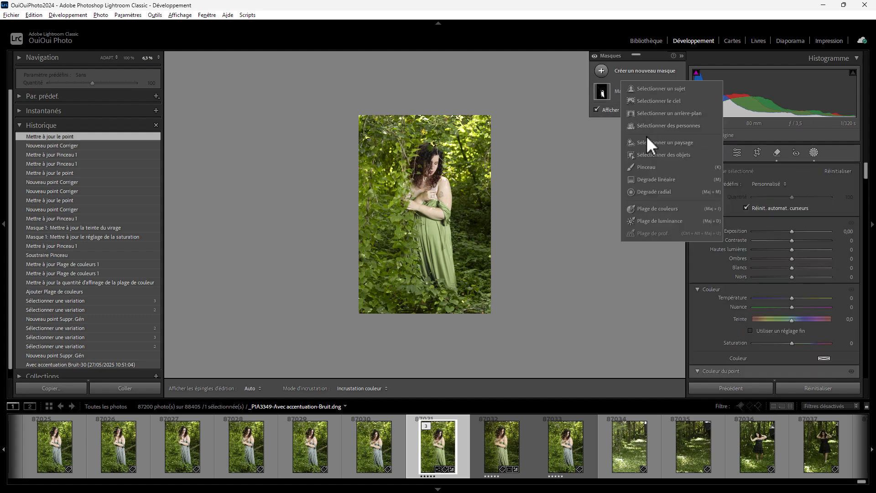
click(649, 179)
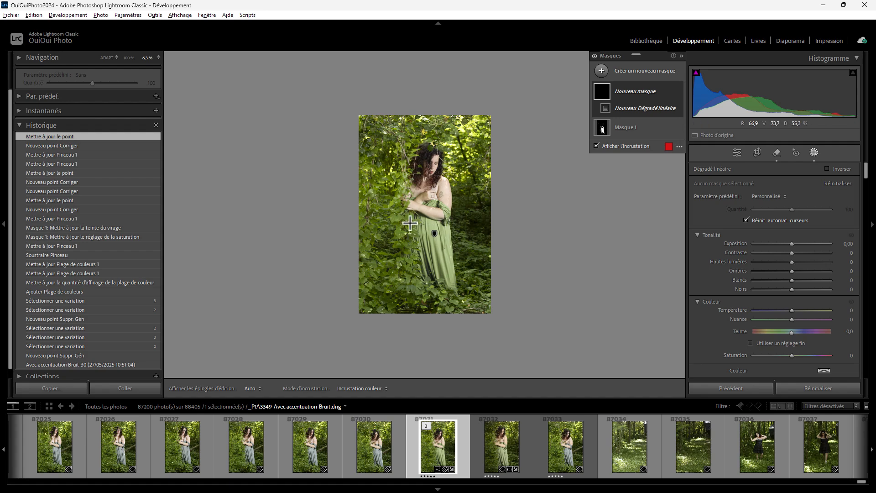
drag(400, 222, 437, 221)
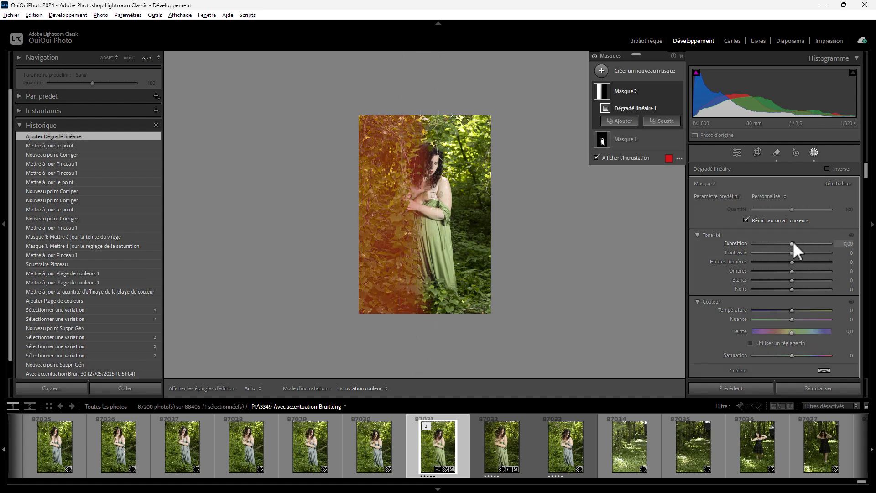
drag(793, 242, 786, 242)
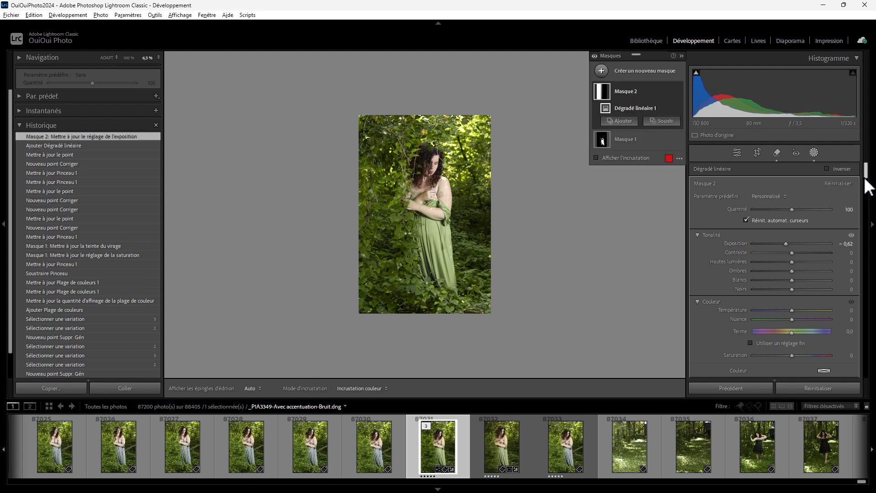
- Apply a post-crop vignette with an amount of -10 to the whole photo
drag(865, 177, 861, 235)
click(737, 153)
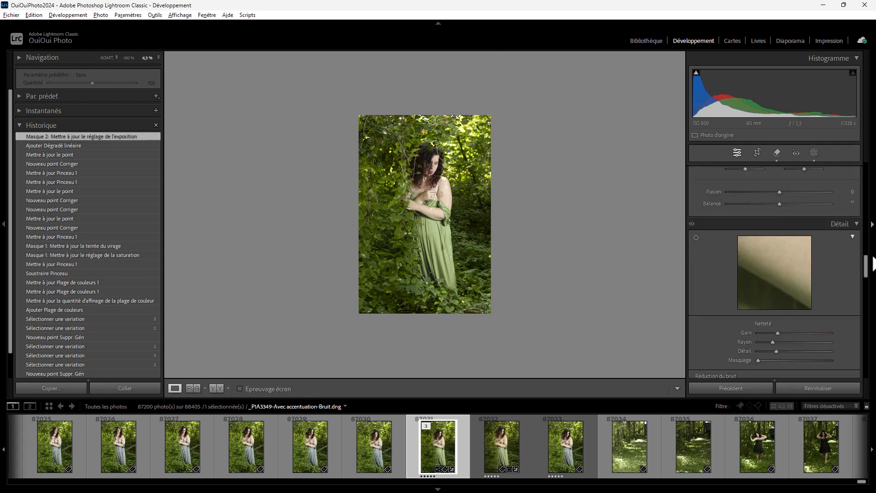
drag(866, 265, 867, 352)
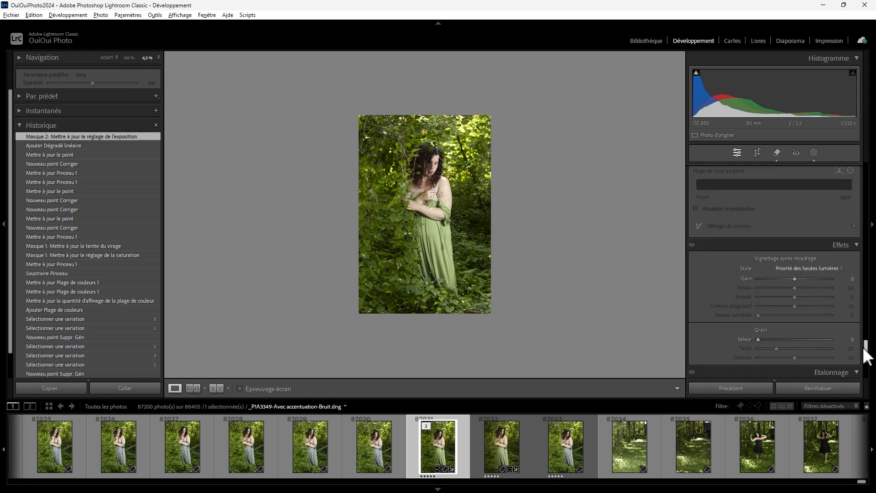
drag(793, 278, 787, 279)
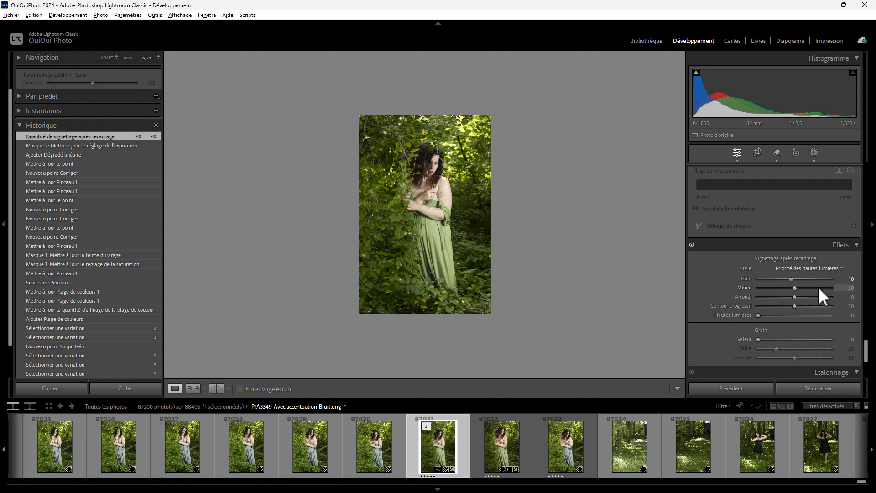
- Warm the photo's white balance by setting the temperature to 7063
scroll(866, 358, up, 3)
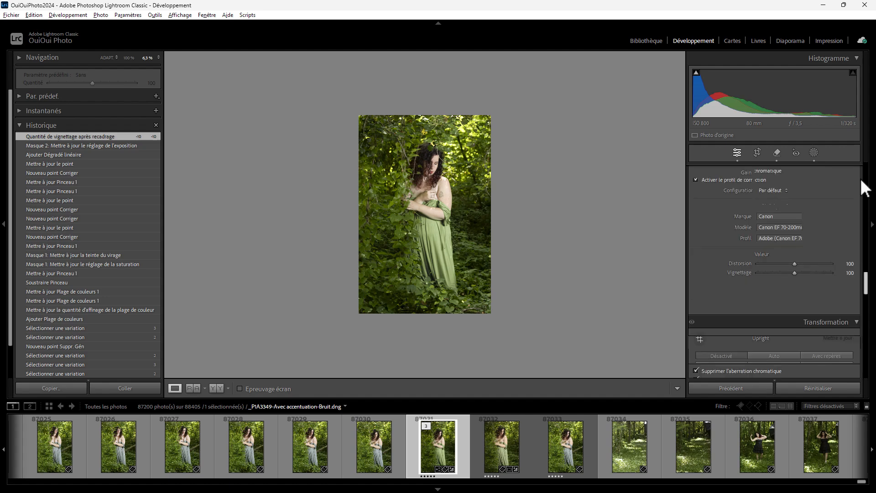
scroll(864, 349, up, 5)
scroll(870, 216, up, 4)
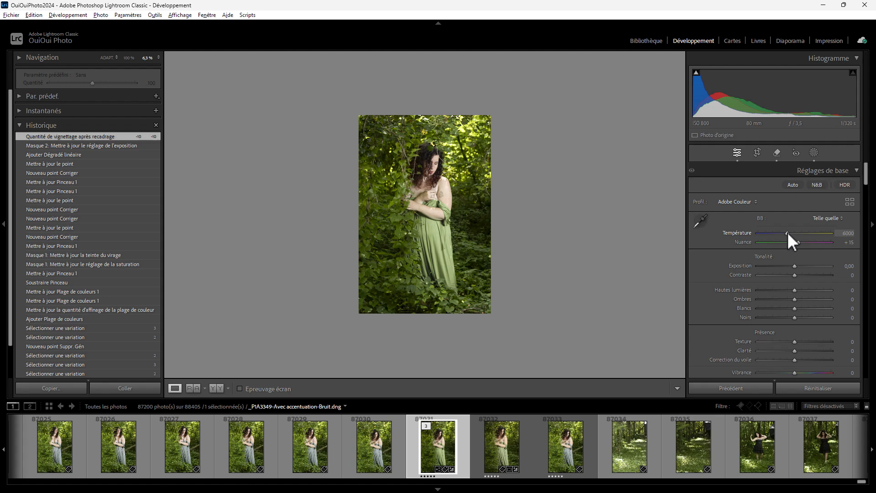
drag(786, 229, 795, 231)
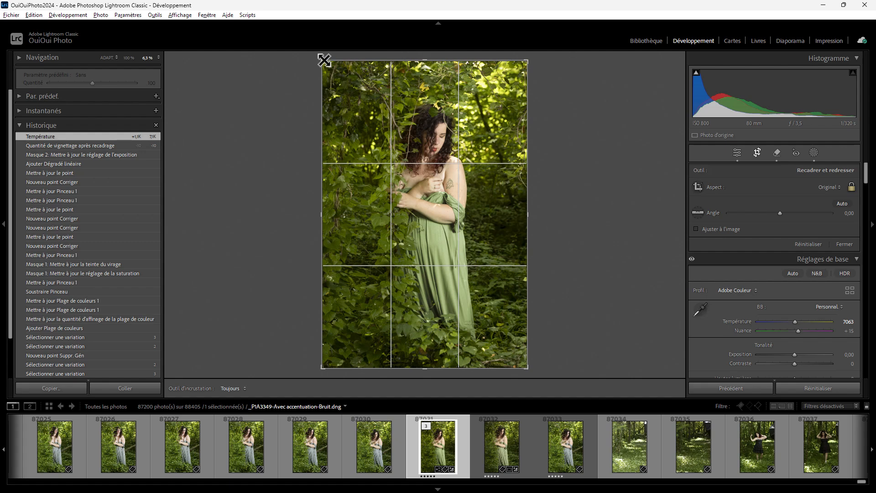
- Crop the photo slightly tighter around the woman at the original aspect ratio, trimming the photo's left, upper and lower edges
drag(324, 60, 331, 64)
drag(416, 225, 419, 242)
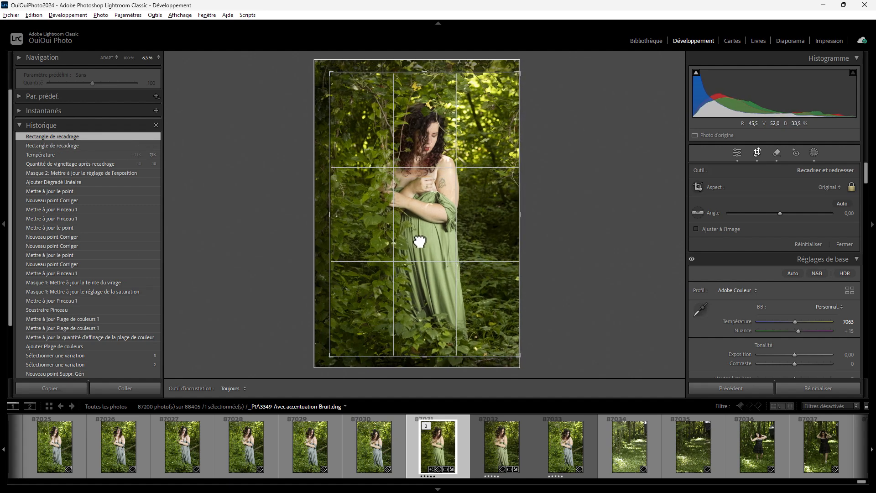
key(Return)
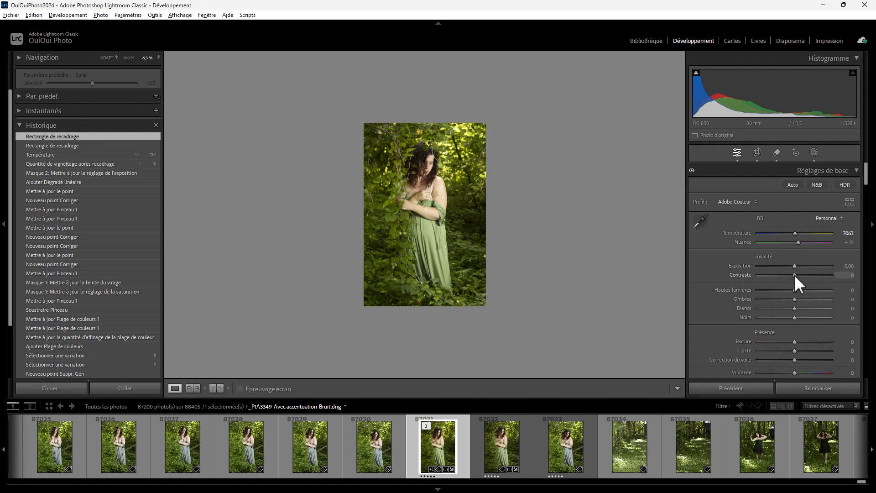
- Lower the photo's contrast to -15
mouse_move(795, 274)
mouse_down()
mouse_move(771, 276)
mouse_move(788, 277)
mouse_up()
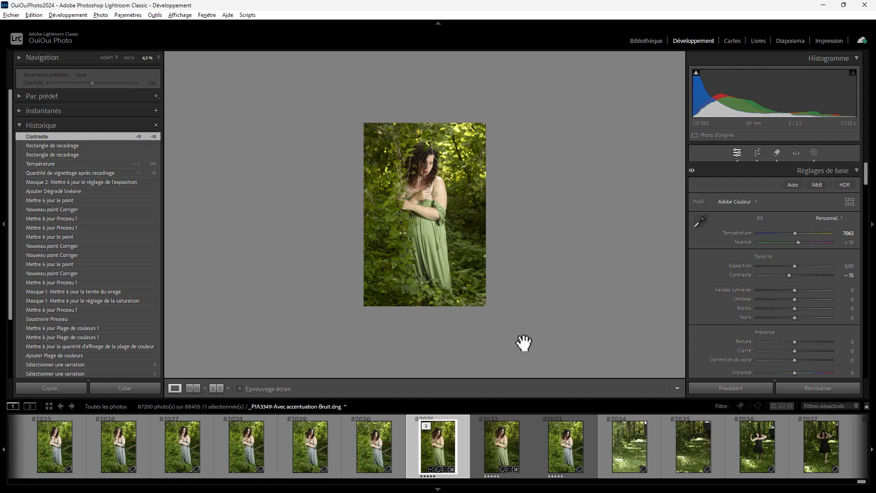
- Compare the edited portrait with its before version several times, examining the dress colour and the background darkening
key(alt)
key(backslash)
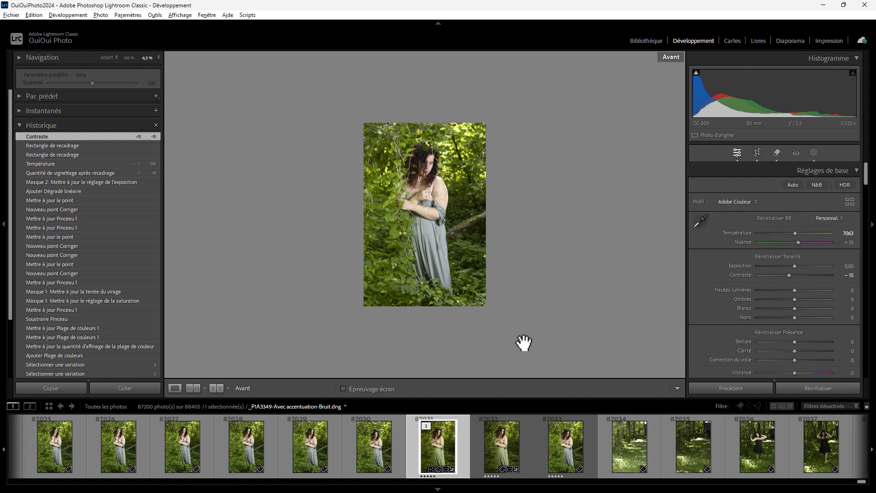
key(backslash)
key(backslash)
key(backslash)
key(backslash)
key(backslash)
key(backslash)
key(backslash)
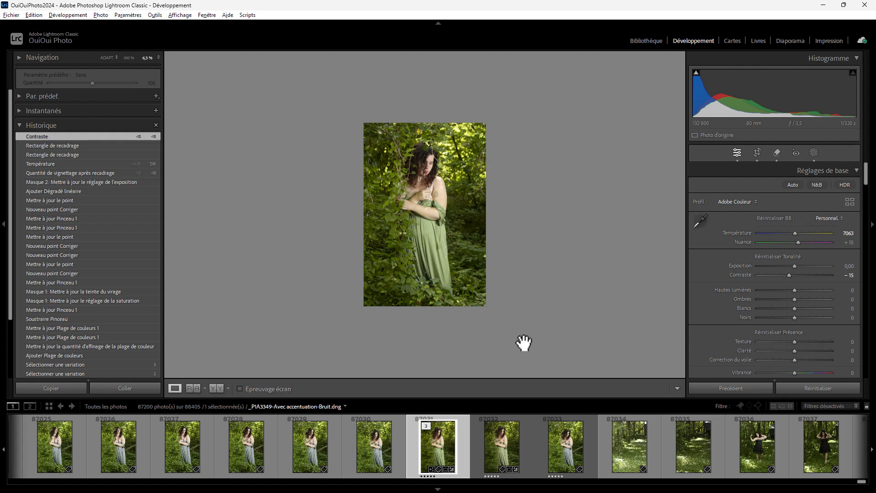
key(backslash)
key(backslash)
key(backslash)
key(backslash)
key(backslash)
key(backslash)
key(backslash)
key(backslash)
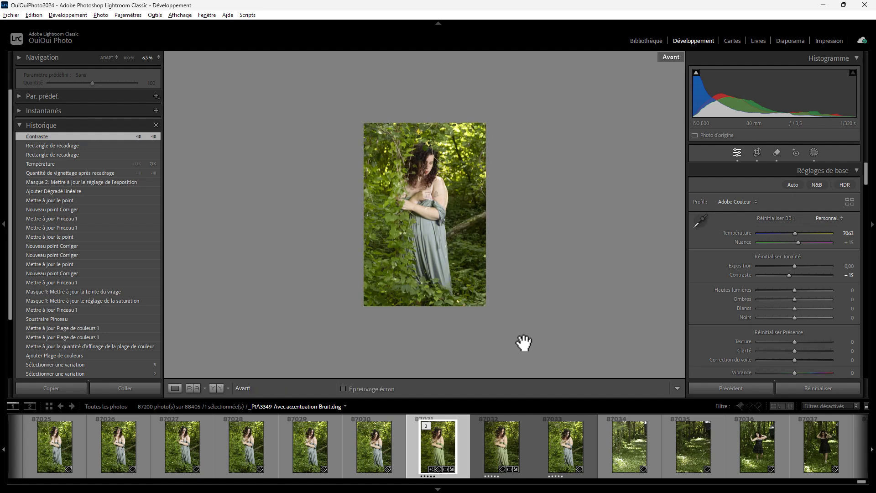
key(backslash)
key(backslash)
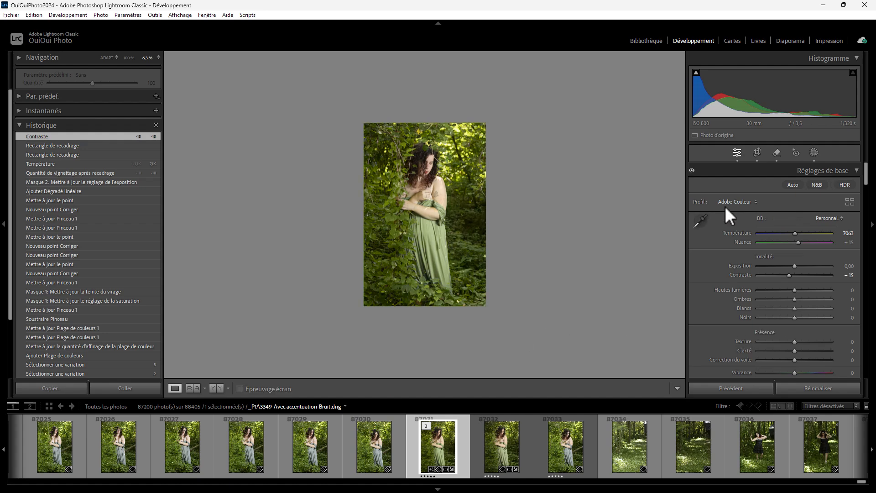
- Try the automatic whites adjustment on the photo and reset the whites to 0
shift+double_click(795, 307)
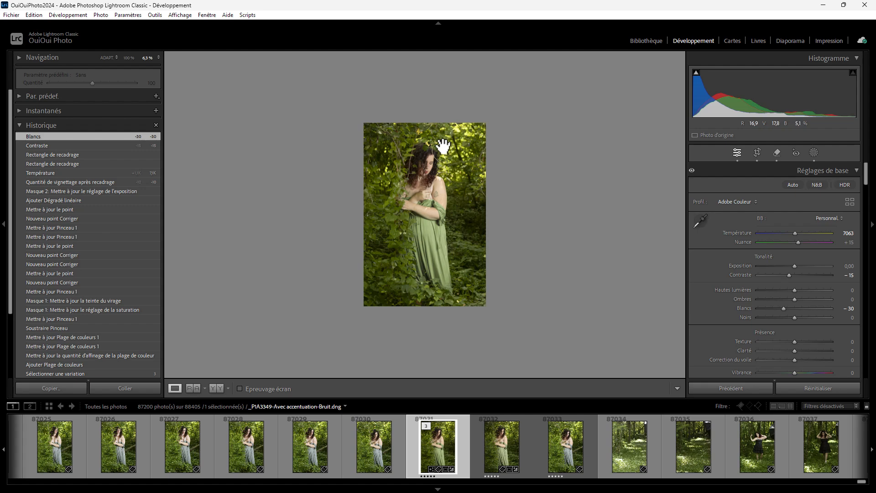
double_click(785, 307)
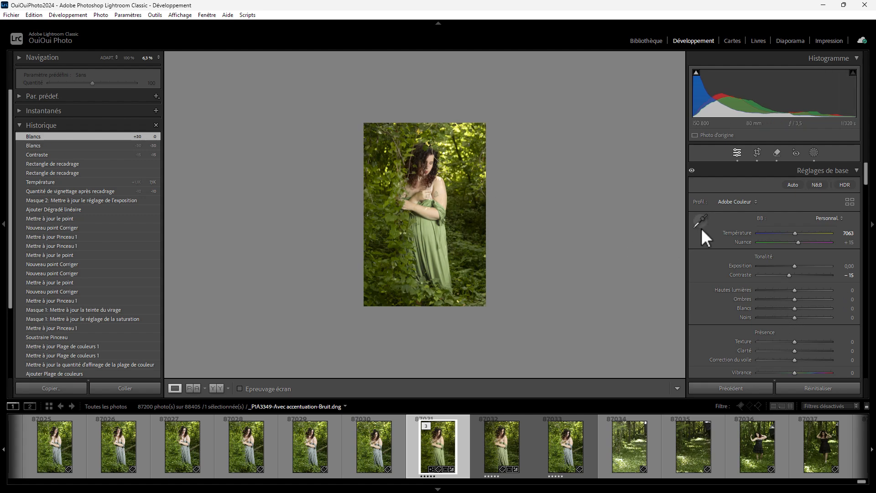
- Reopen the crop and shift the photo slightly upward within the crop frame
click(757, 152)
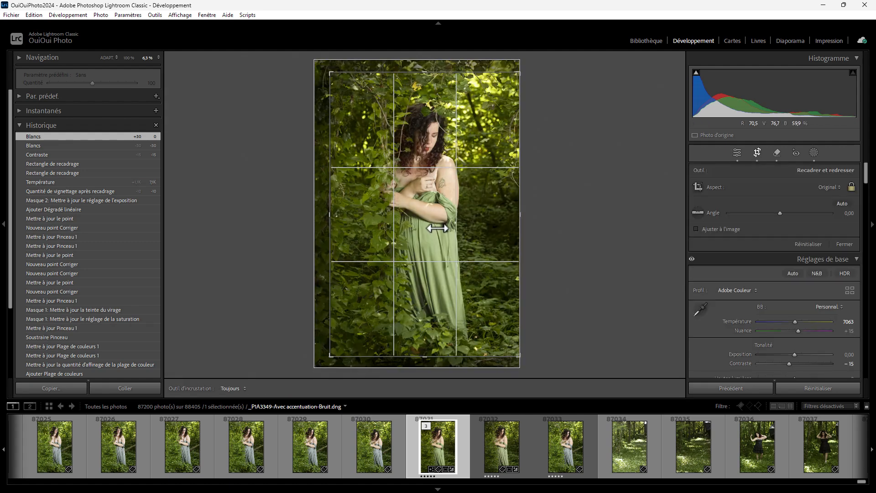
drag(439, 229, 430, 225)
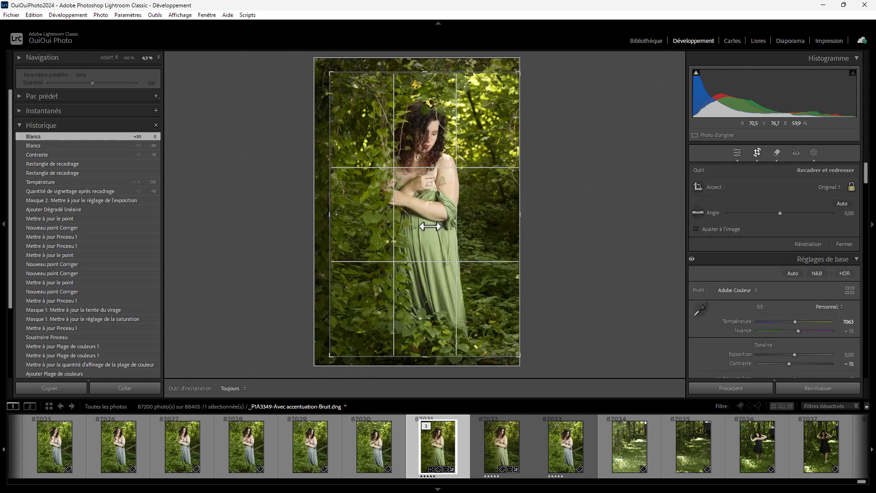
key(Return)
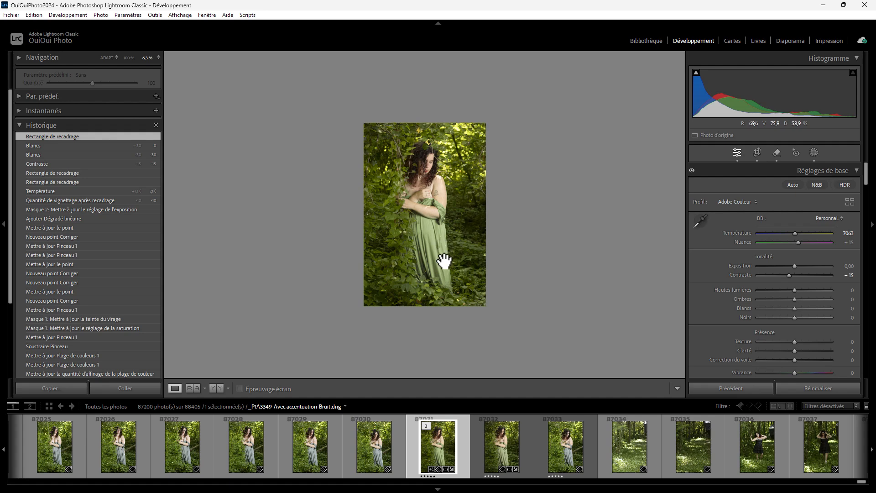
- Fit the whole cropped photo to the viewing area to examine the finished retouch
click(109, 60)
click(106, 57)
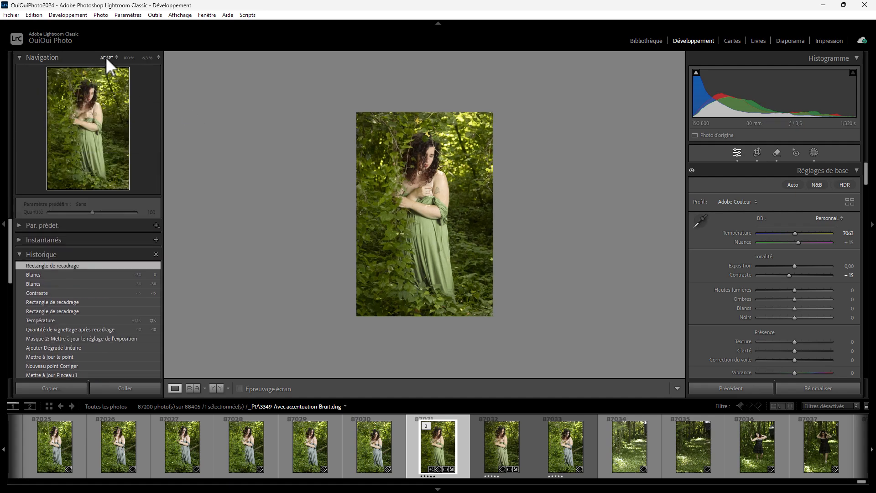
click(462, 270)
click(444, 251)
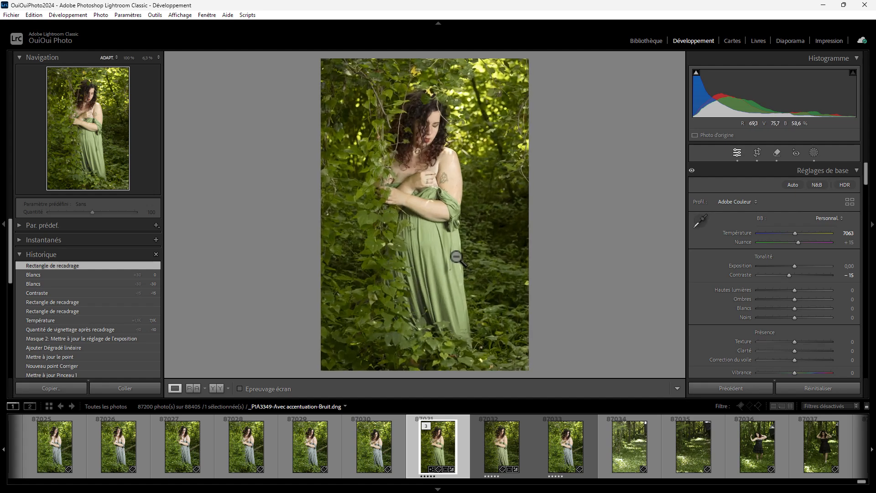